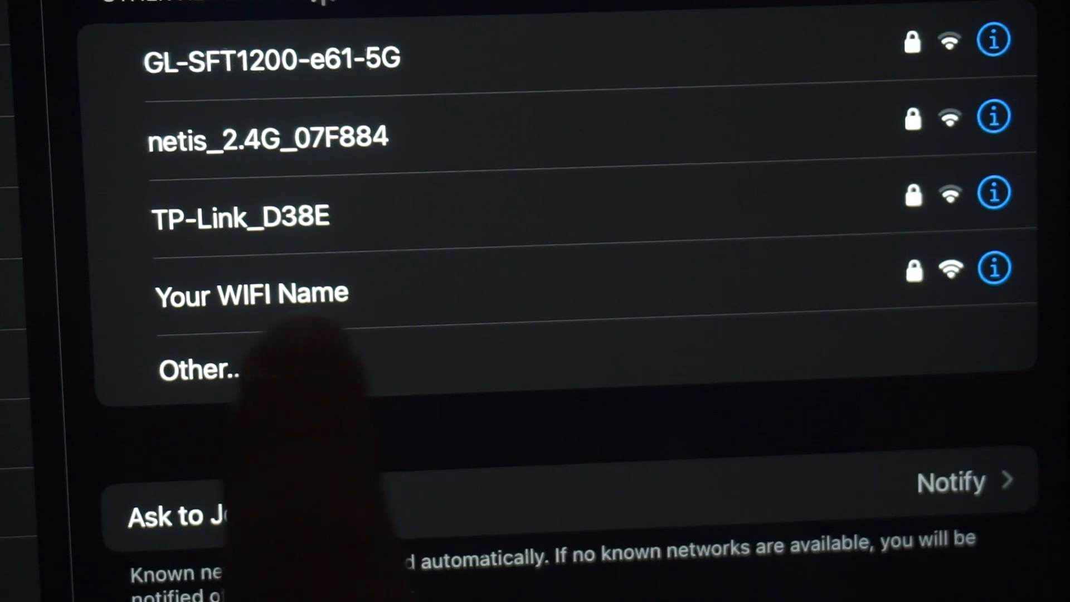
Join the 'Your WIFI Name' network using the key from the router label
click(306, 293)
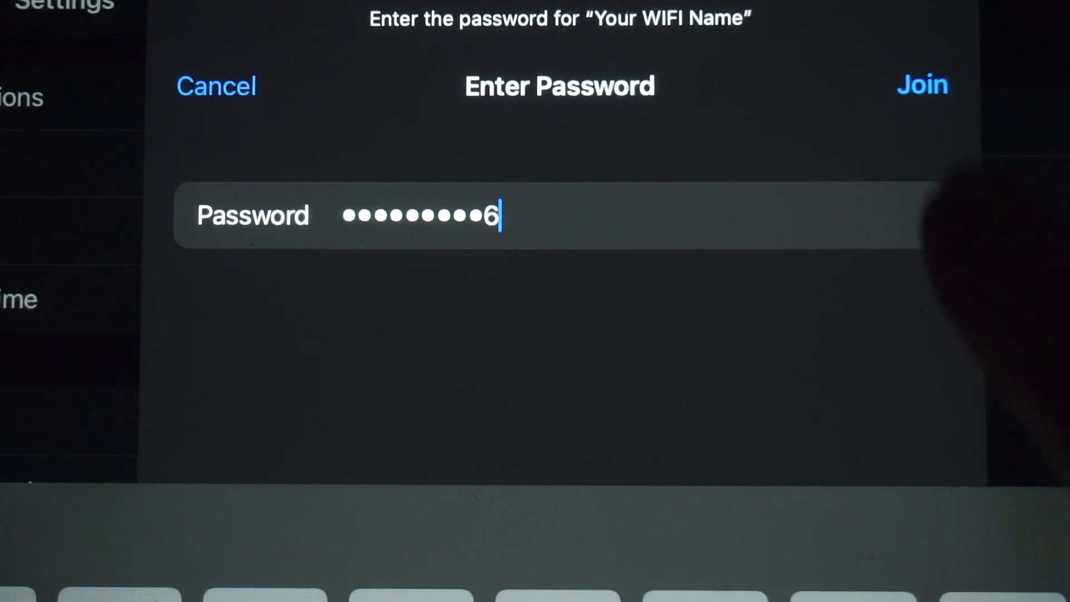
click(923, 85)
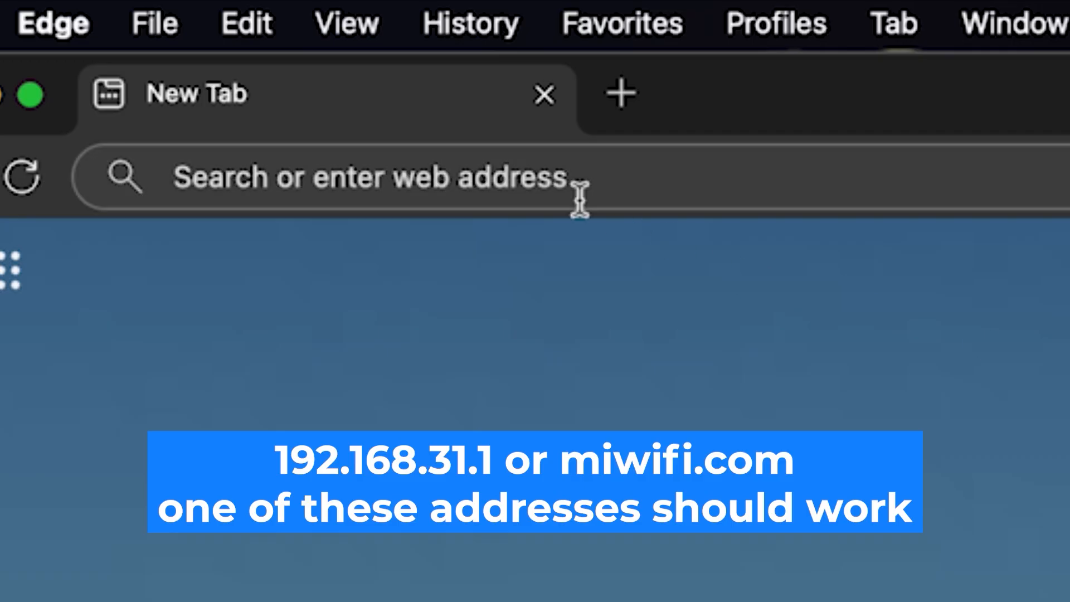
Load the router admin address 192.168.1.1 in Edge
click(547, 178)
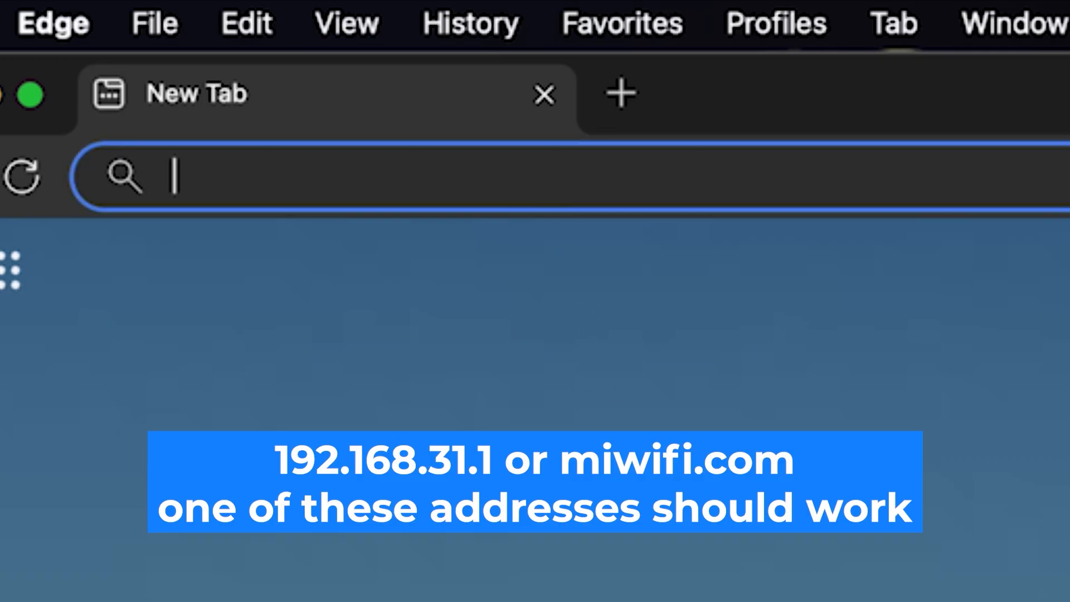
text(192.)
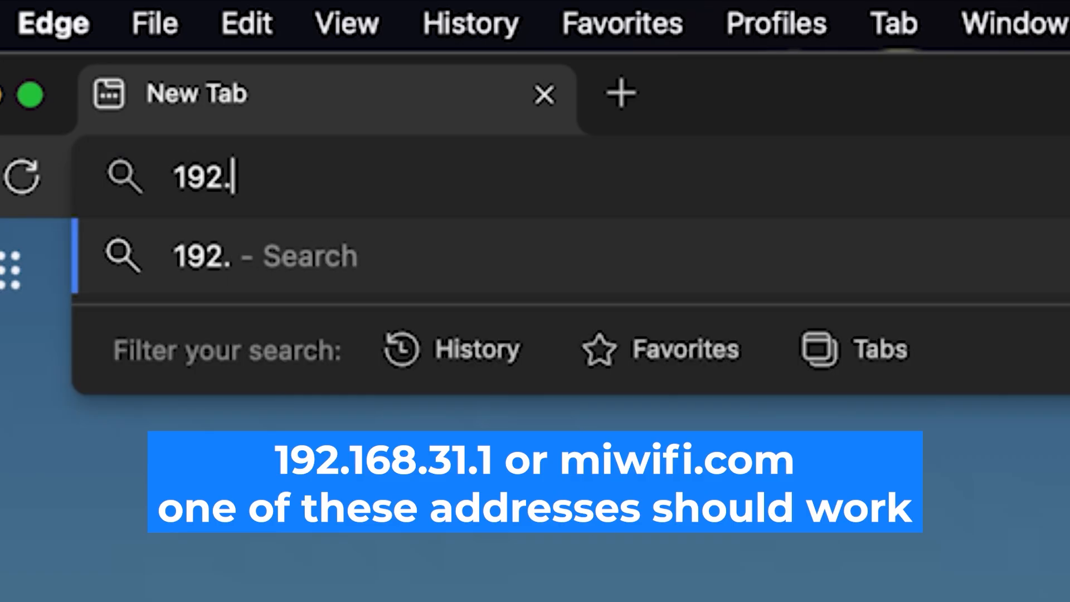
text(168.1.1)
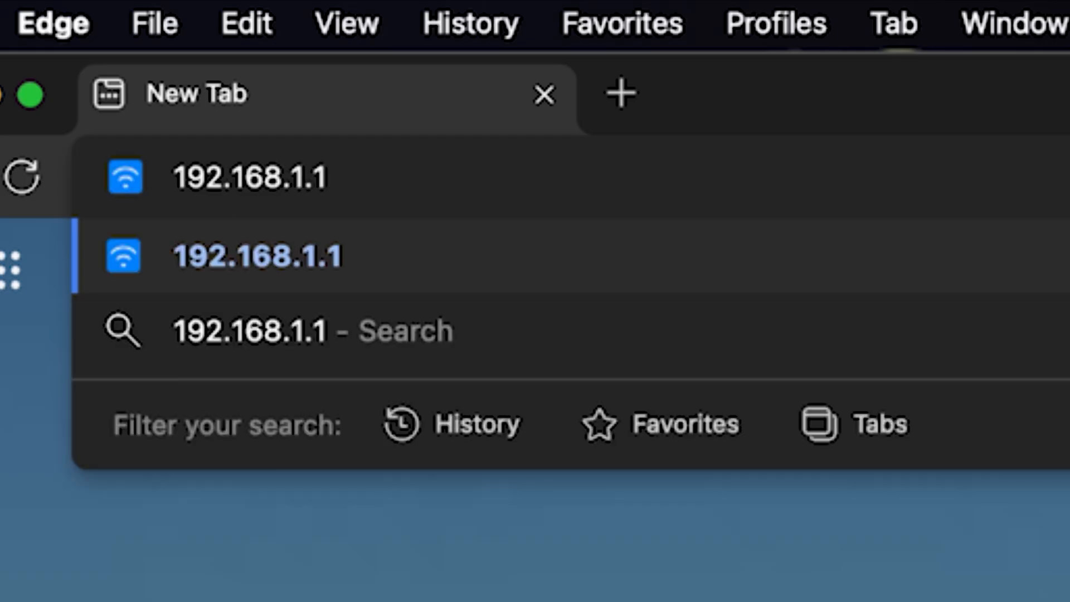
key(Return)
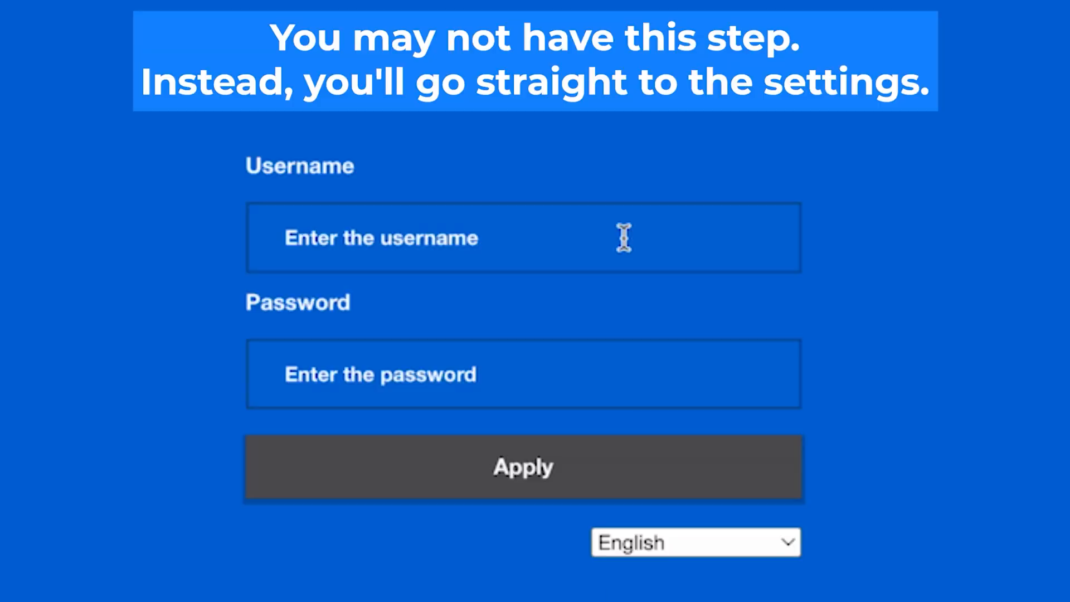
Submit the login form with username admin and the default password
click(623, 237)
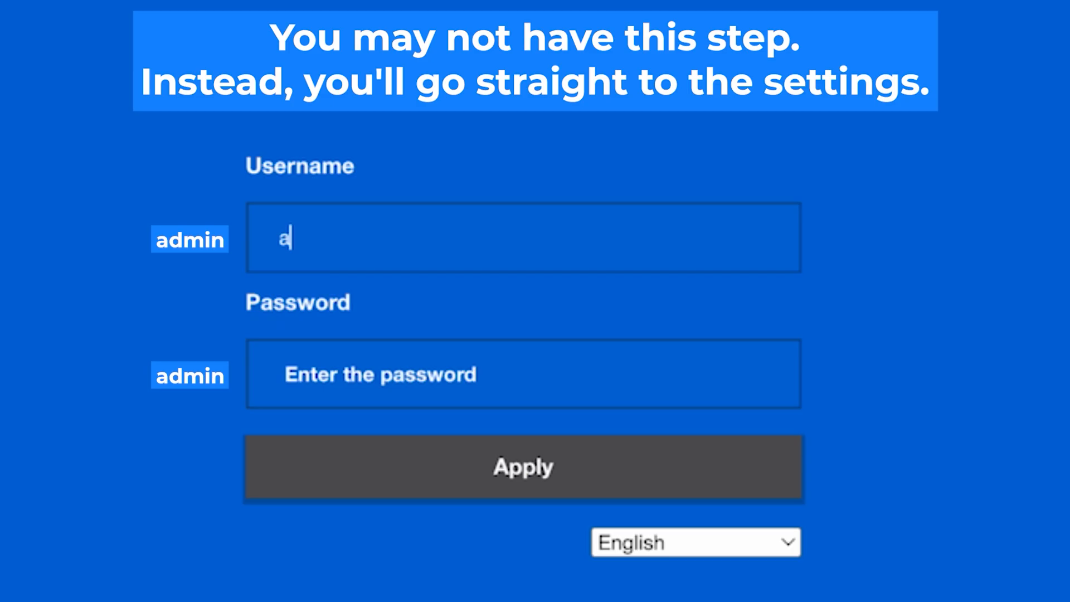
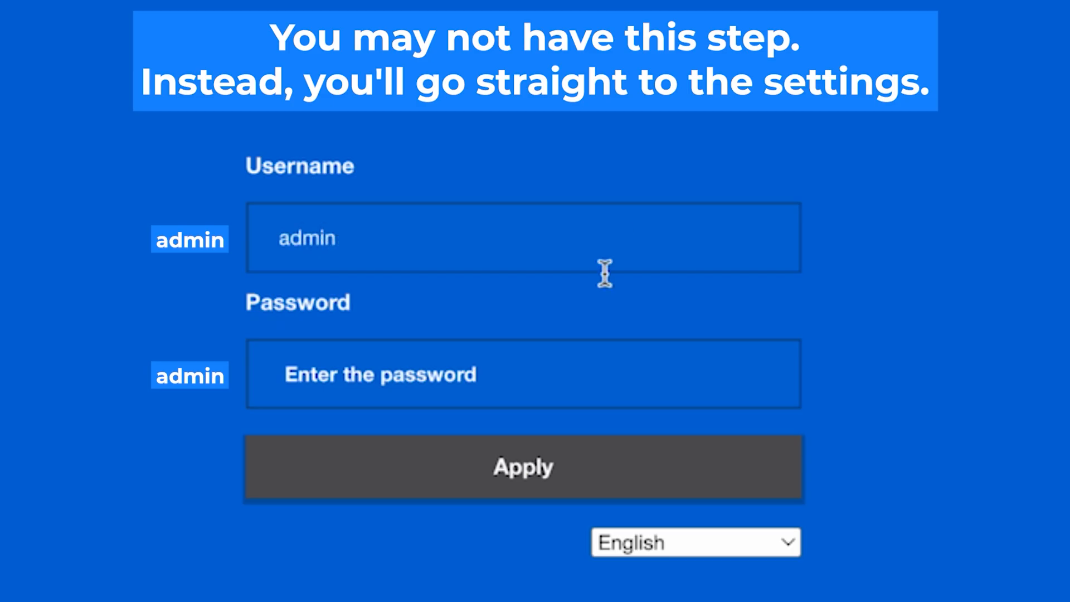
click(533, 381)
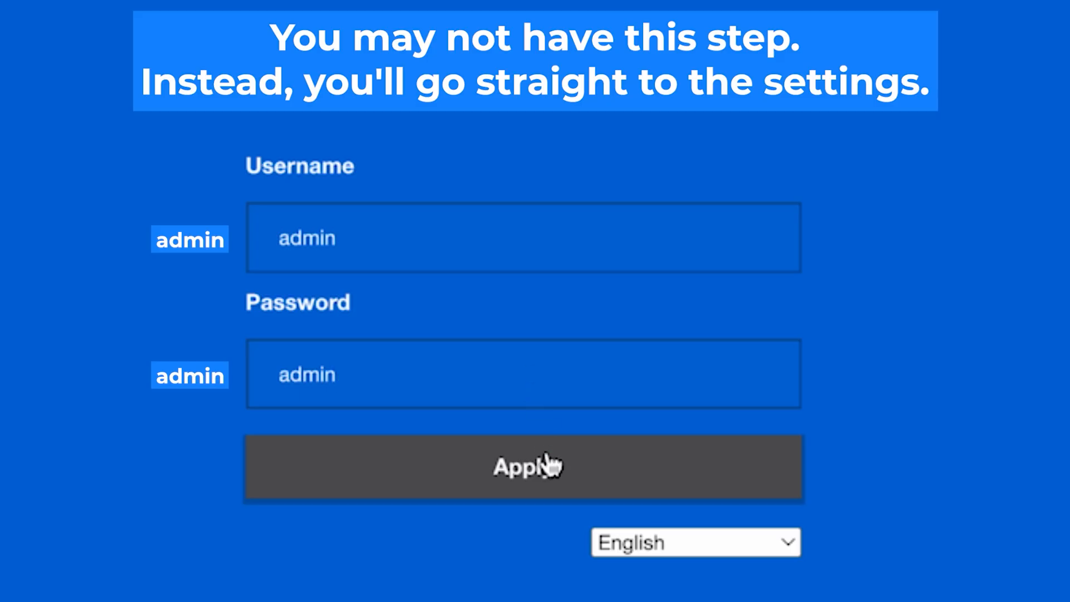
click(538, 474)
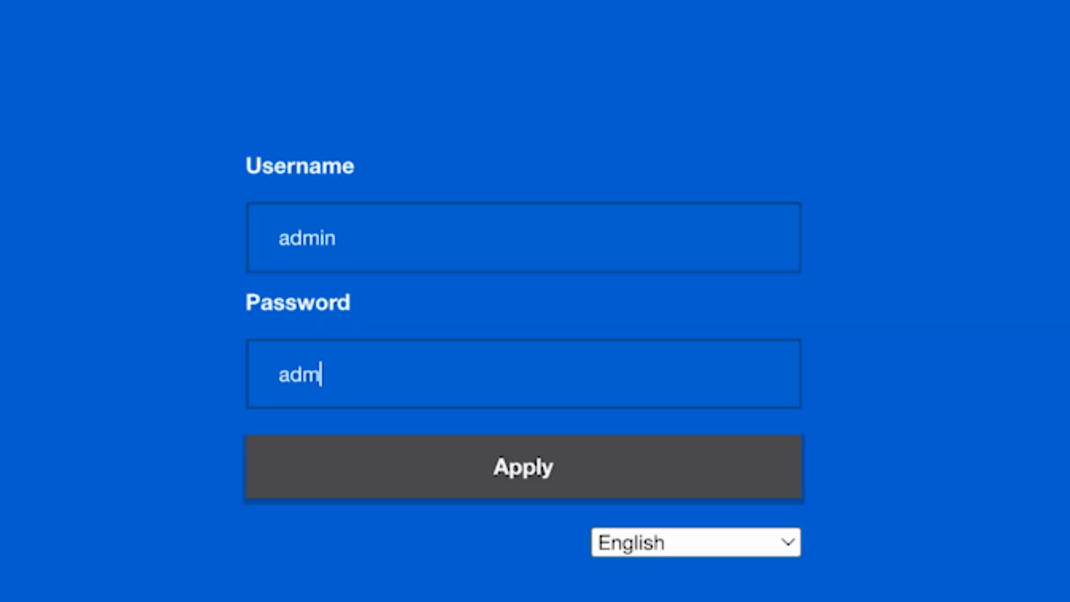
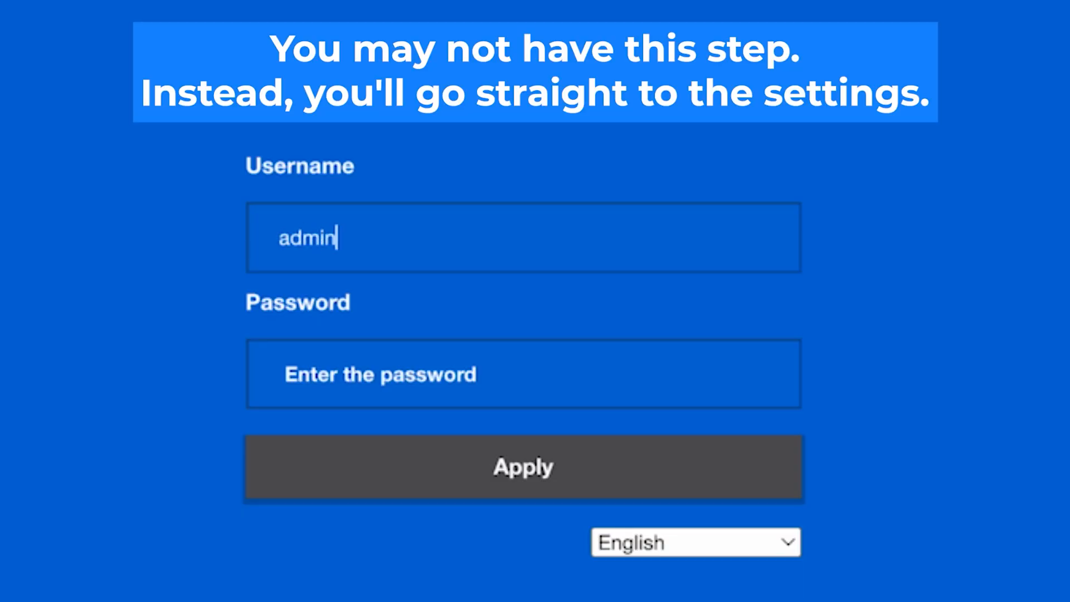
Re-enter username admin and the default password to reach the MiWiFi start page
click(534, 380)
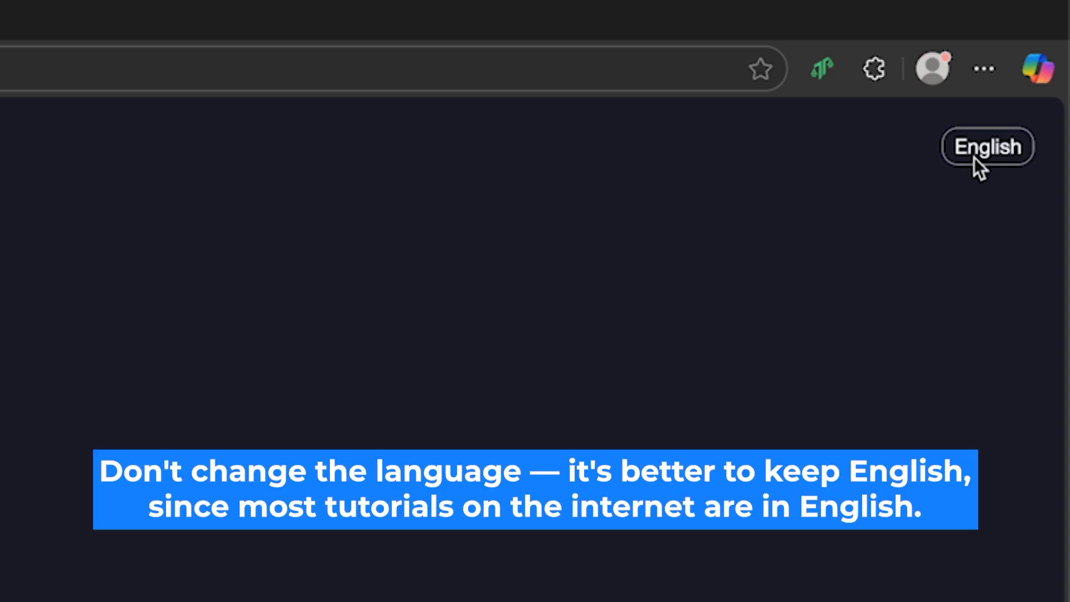
click(974, 159)
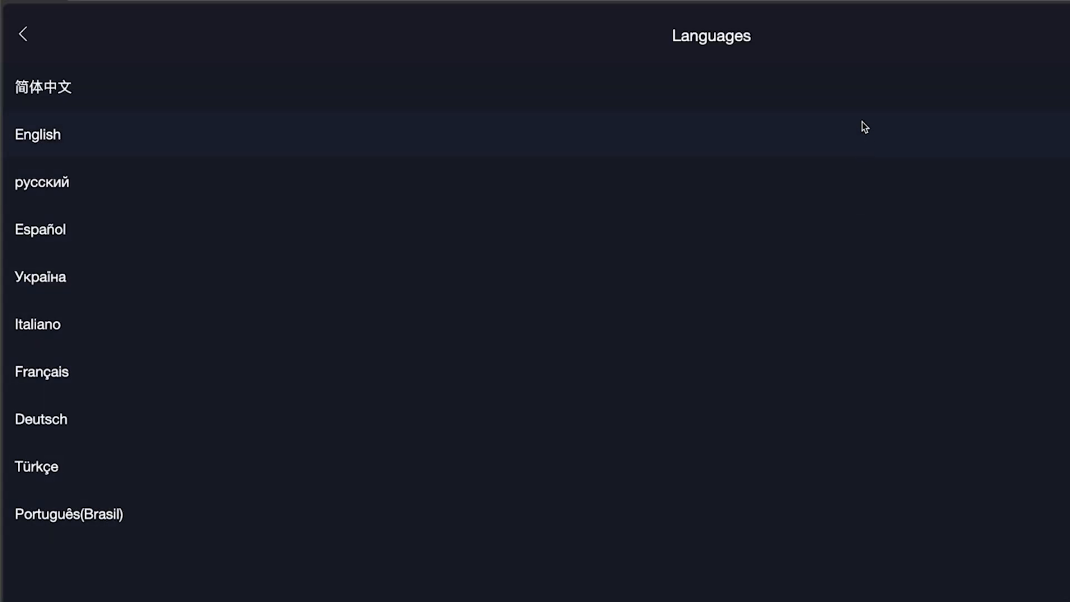
click(823, 126)
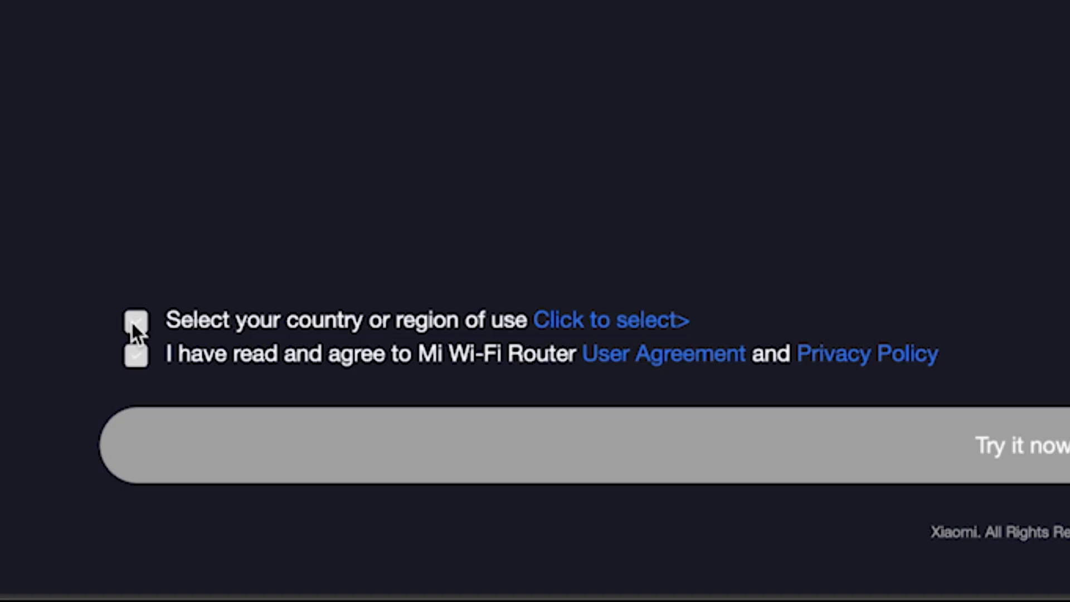
Accept the user agreement, choose Germany as country of use, and start setup
click(134, 357)
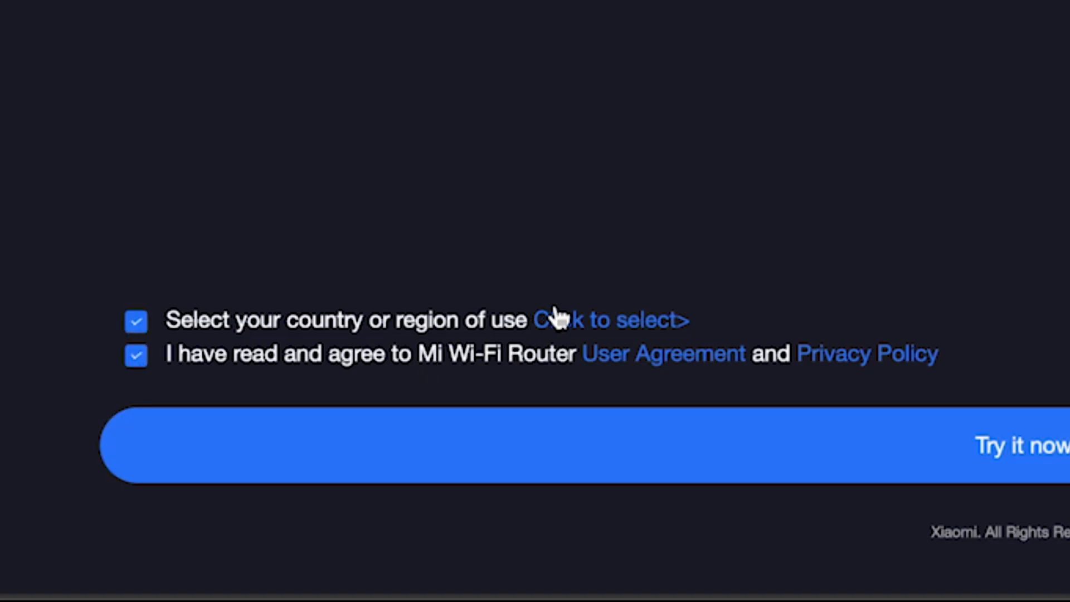
click(649, 323)
scroll(566, 311, down, 20)
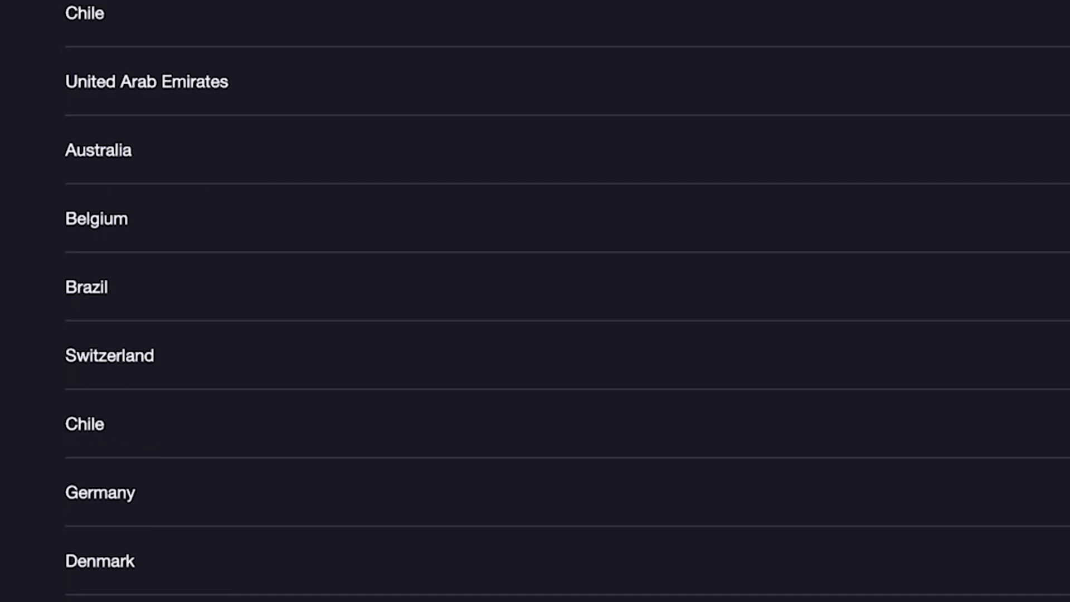
scroll(567, 311, down, 20)
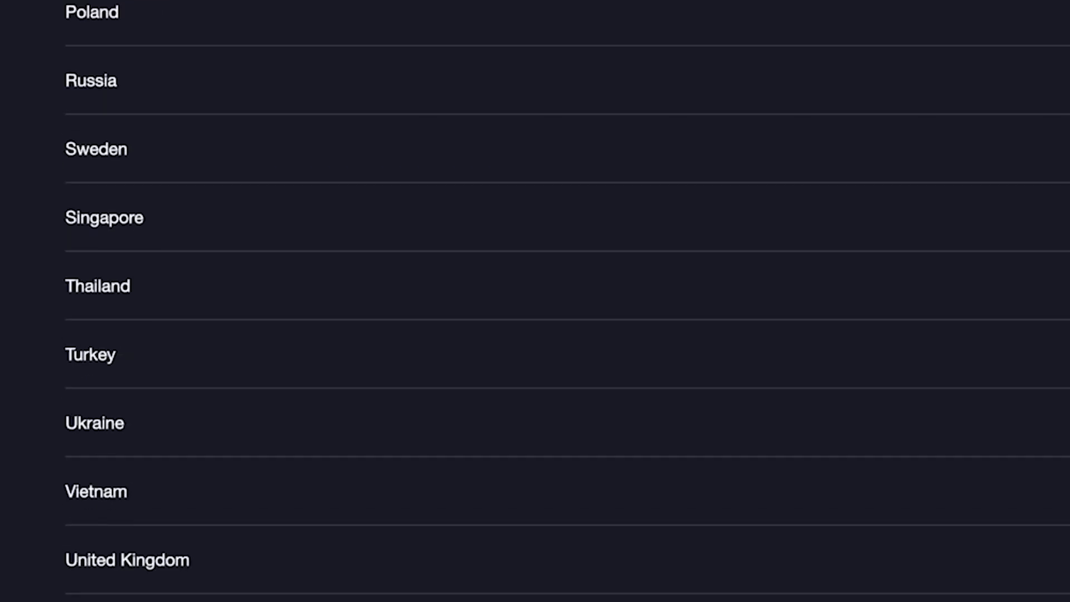
scroll(567, 311, down, 5)
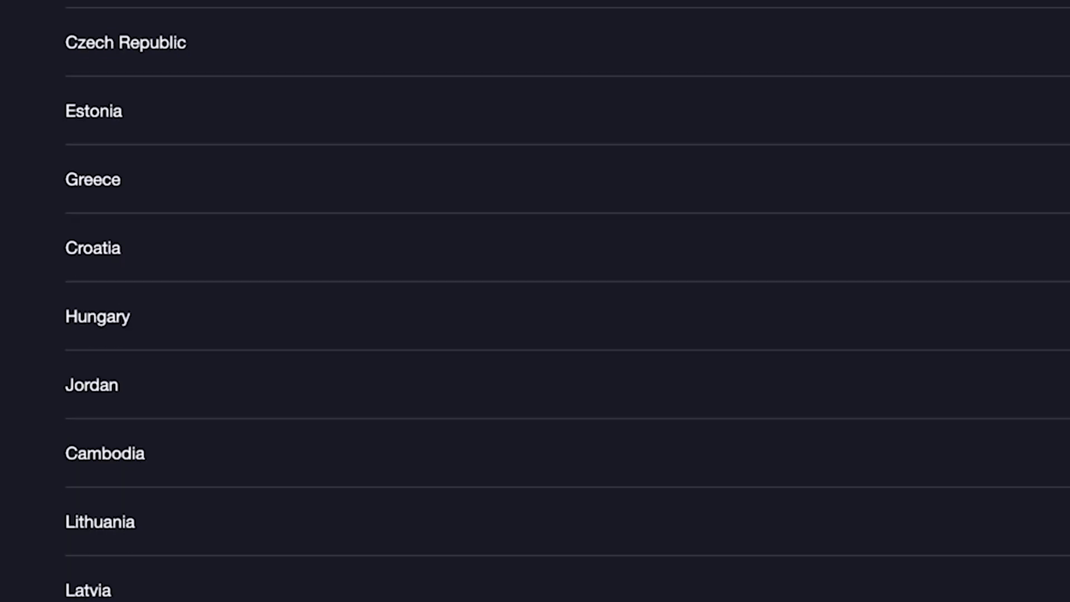
scroll(569, 586, up, 20)
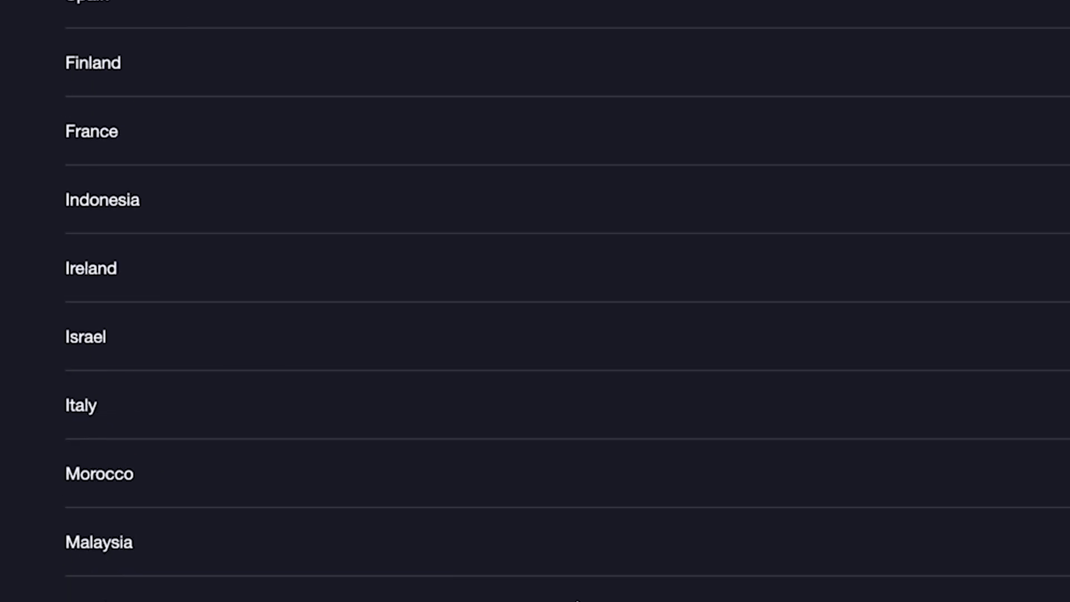
click(363, 307)
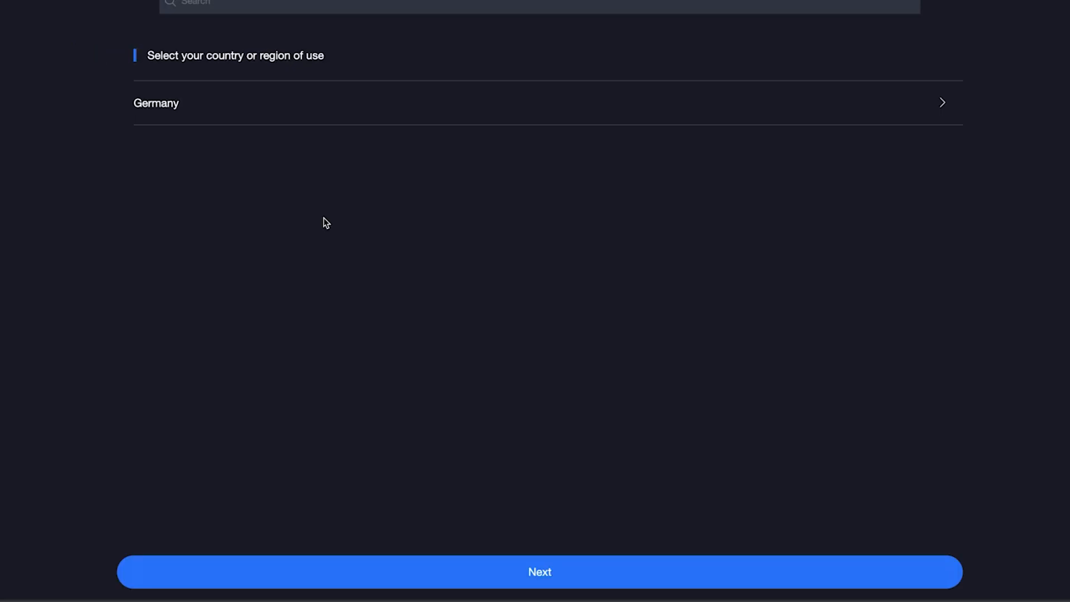
click(575, 571)
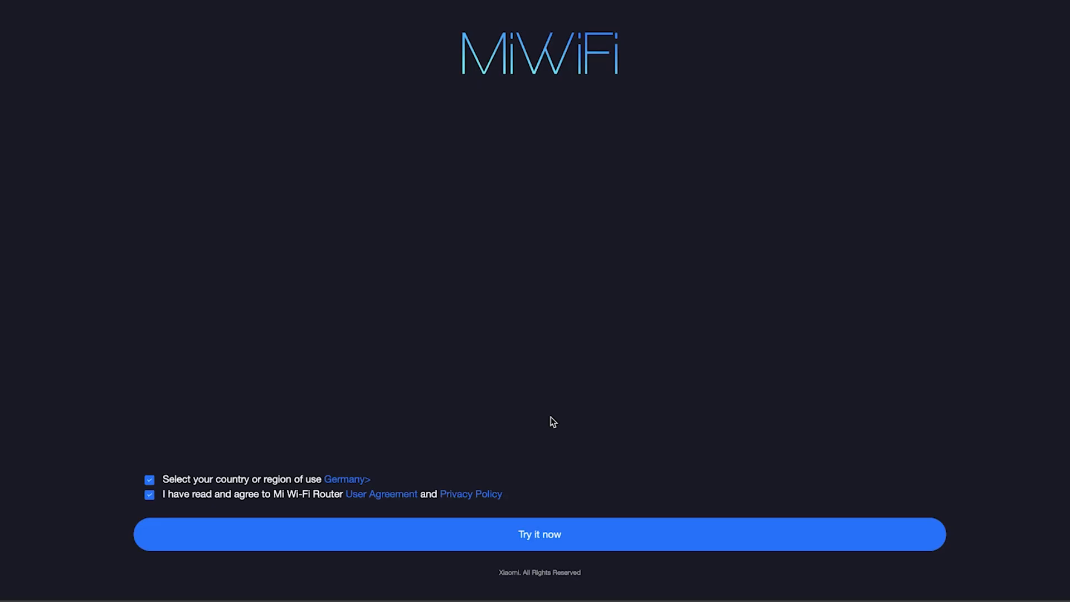
click(525, 538)
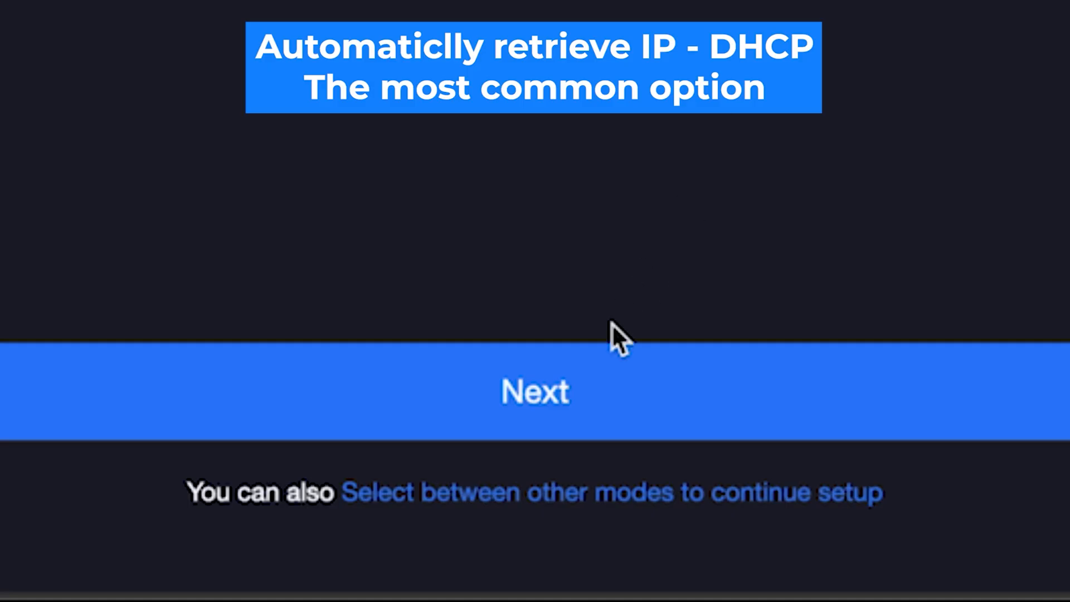
Review the alternative internet connection modes and continue with the detected DHCP mode
click(510, 500)
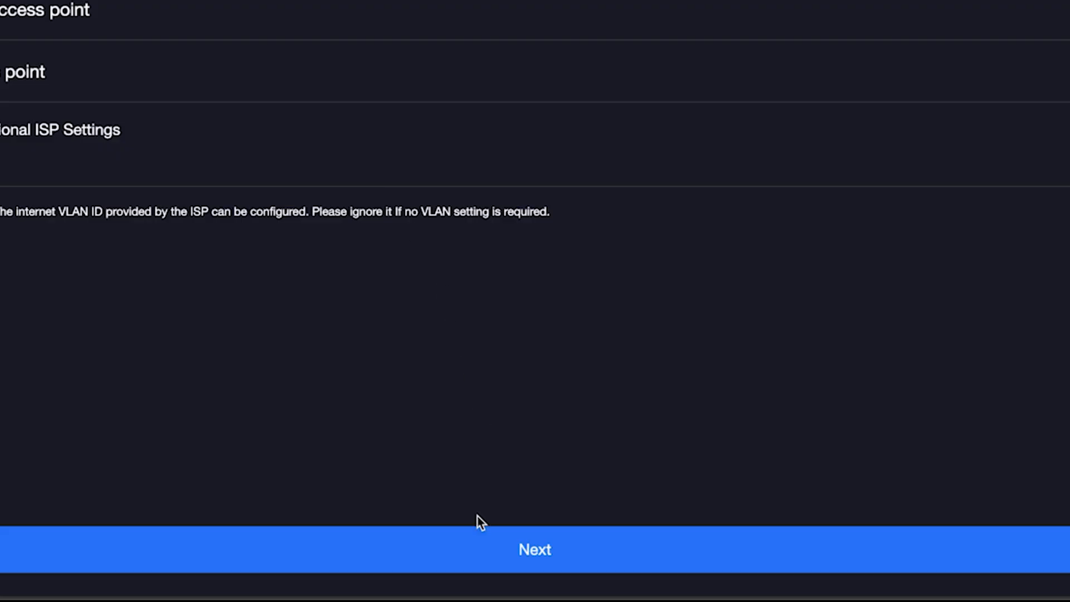
click(480, 547)
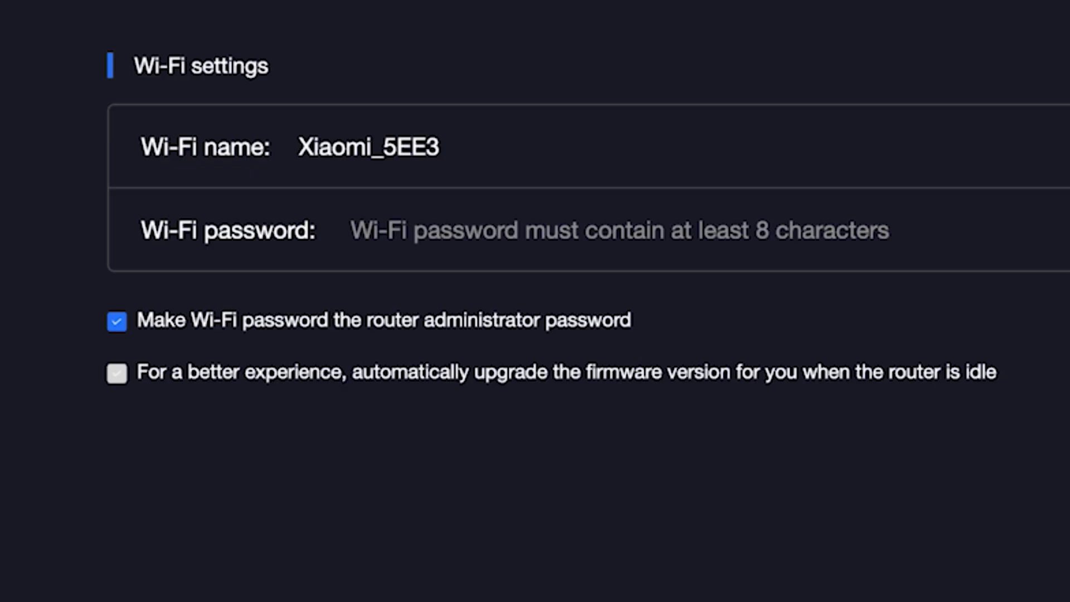
Rename the Wi-Fi network from Xiaomi_5EE3 to Xiaomi
click(427, 146)
drag(372, 150, 447, 153)
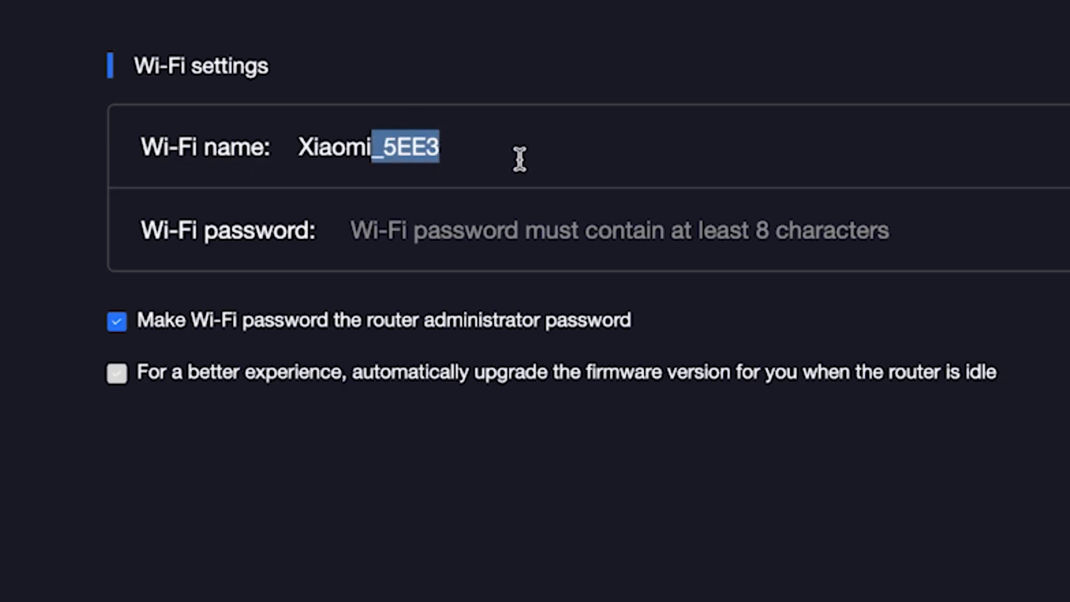
key(BackSpace)
Enter a new Wi-Fi password and verify it with the show/hide toggle
click(501, 230)
text(••••••••••)
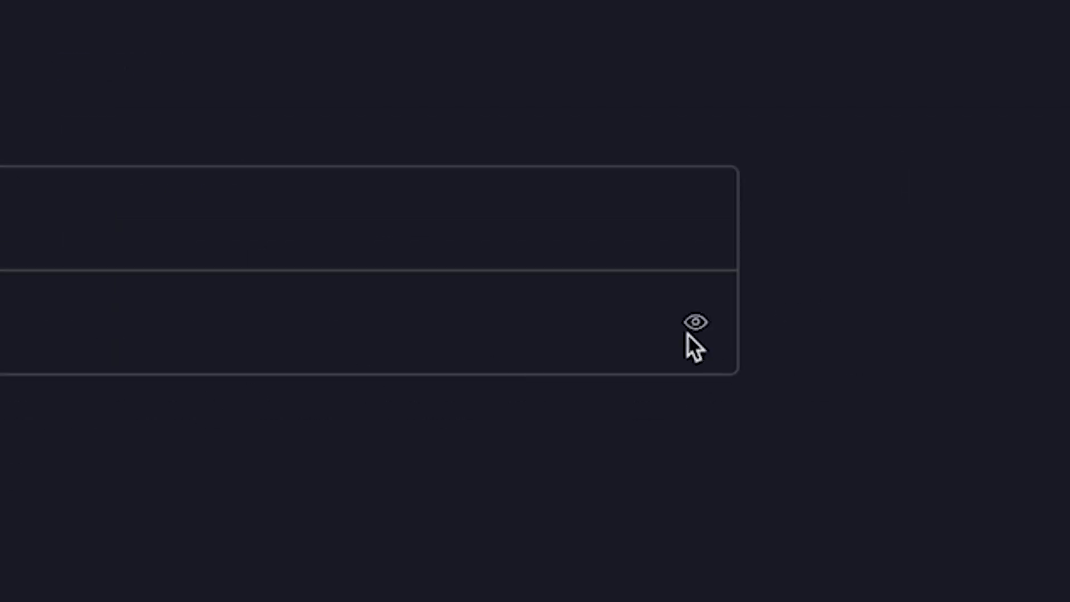
click(696, 322)
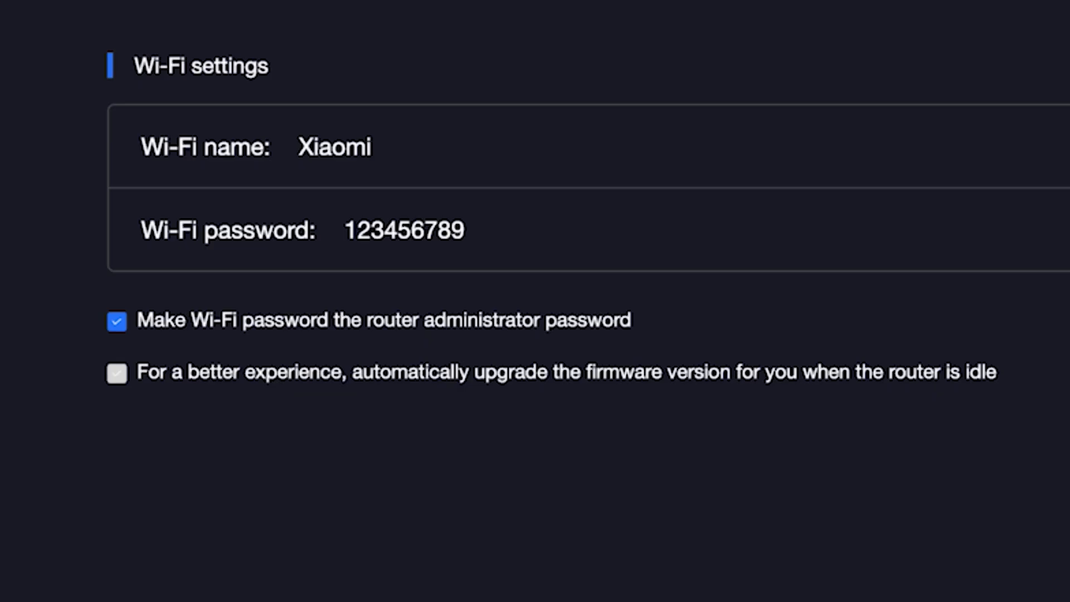
click(1069, 230)
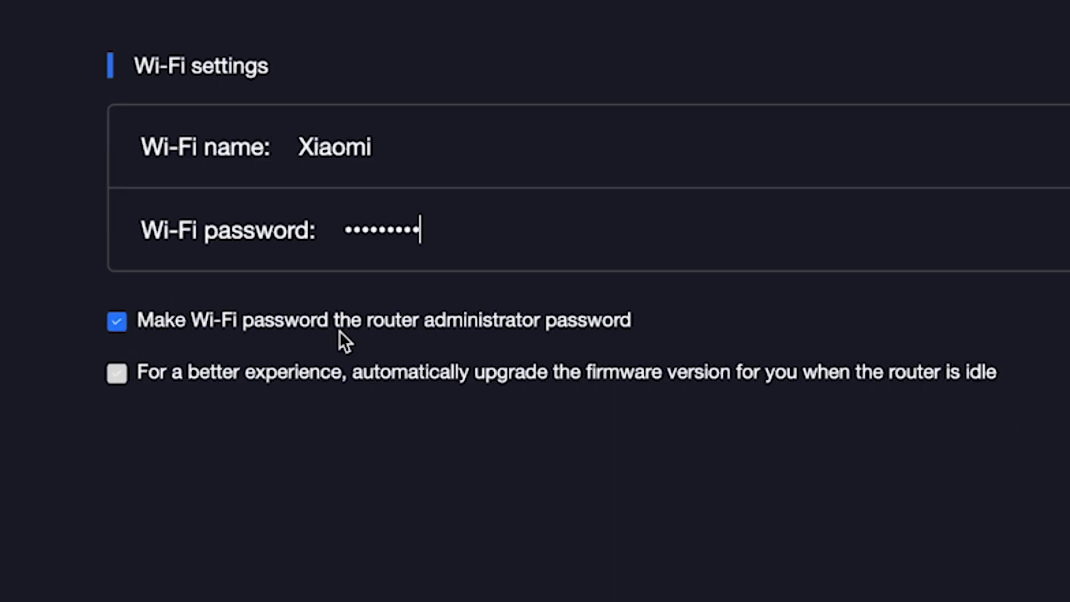
Set a separate administrator password, enable automatic idle firmware upgrades, and continue
click(122, 322)
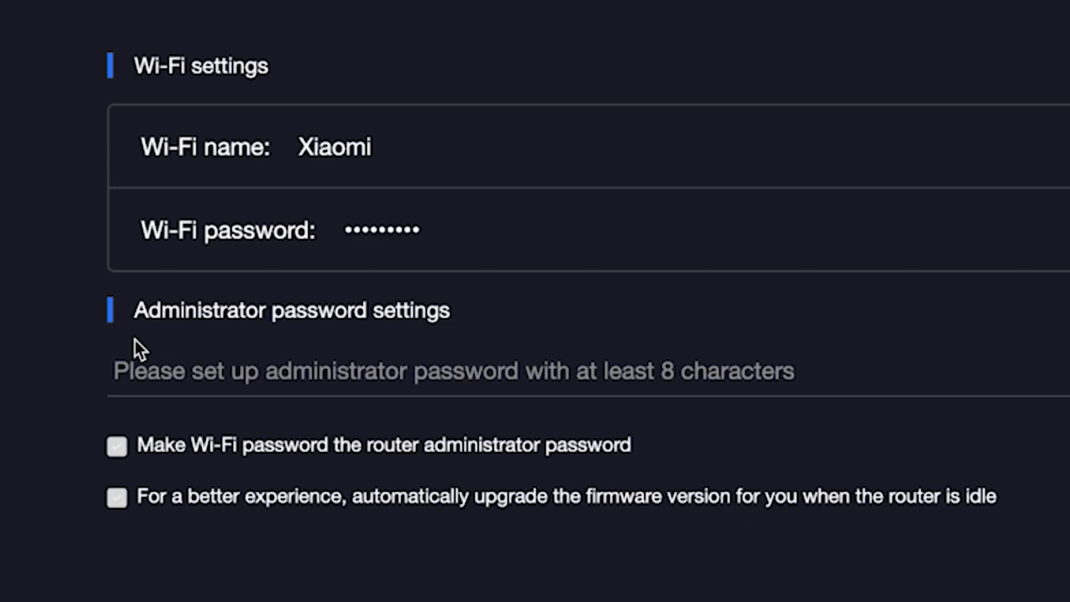
click(193, 379)
click(245, 374)
text(••••••)
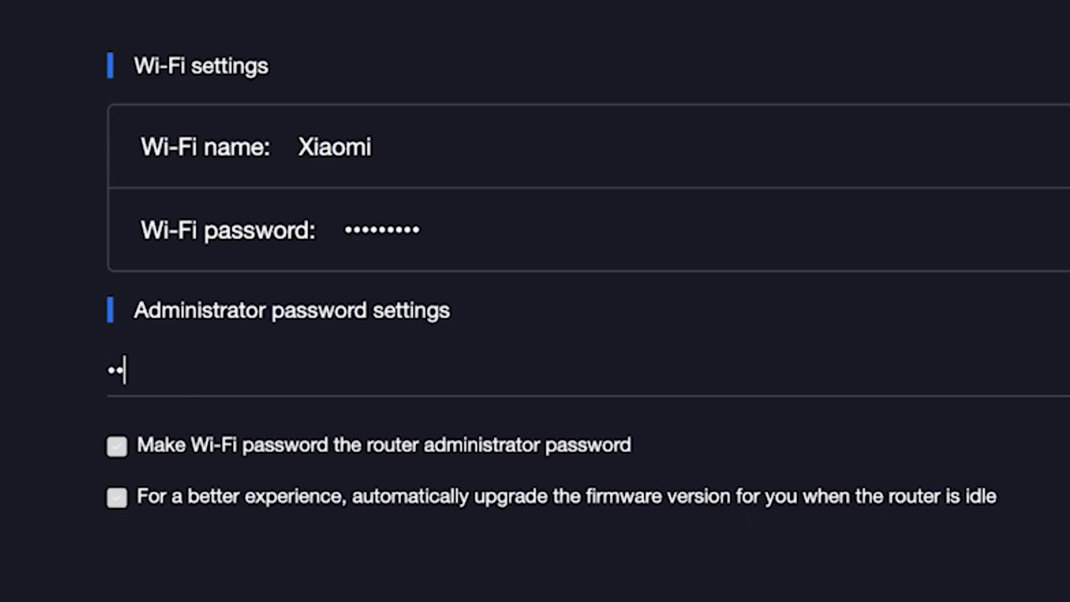
text(••)
click(111, 497)
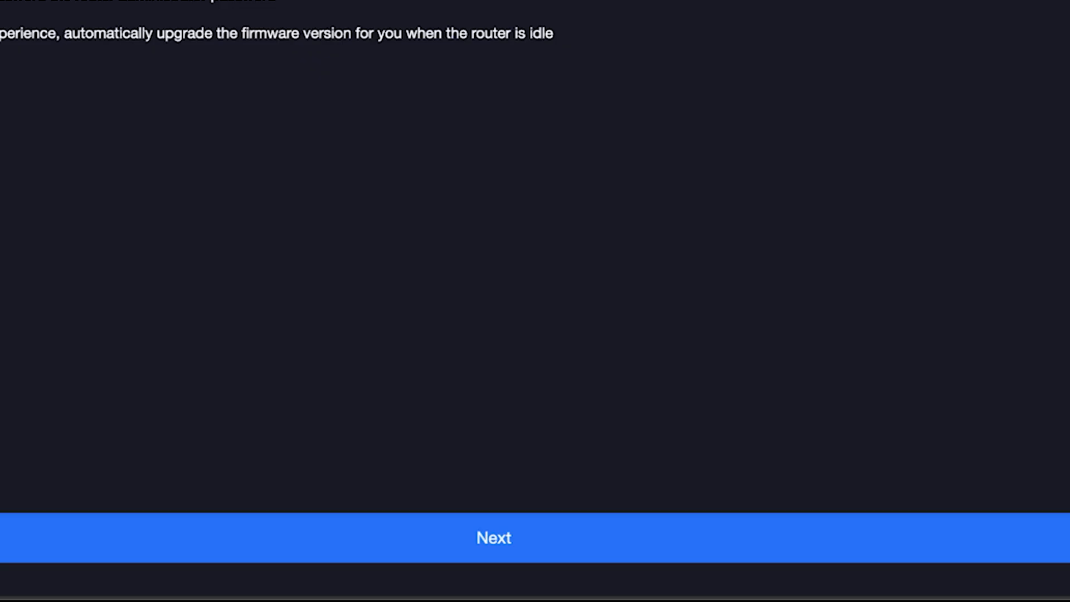
click(508, 542)
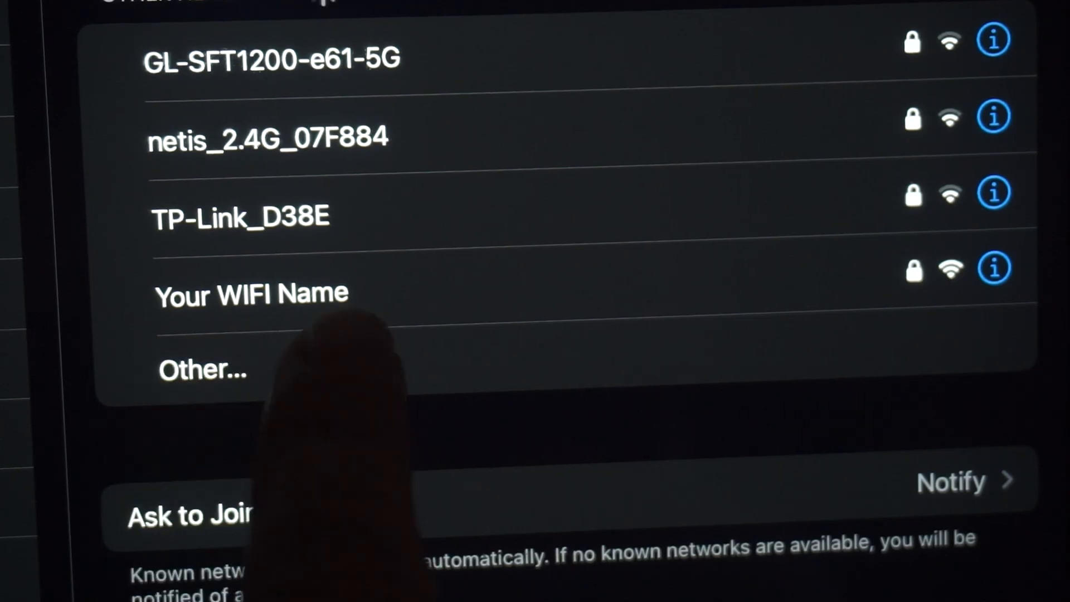
Join the new Xiaomi Wi-Fi network and select admin address 192.168.31.1 on the summary
click(334, 287)
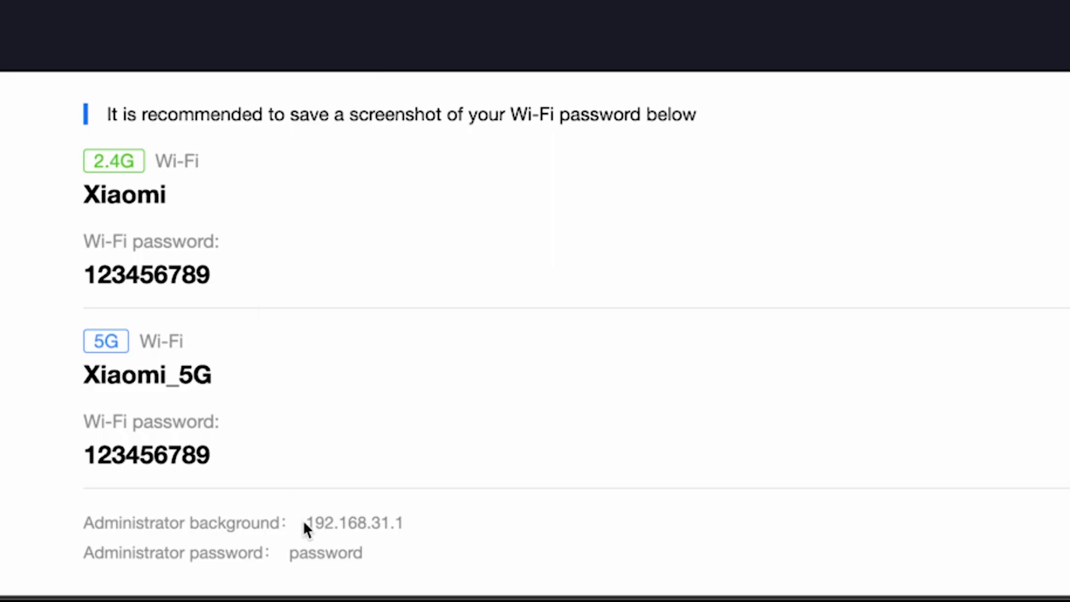
drag(299, 521, 399, 528)
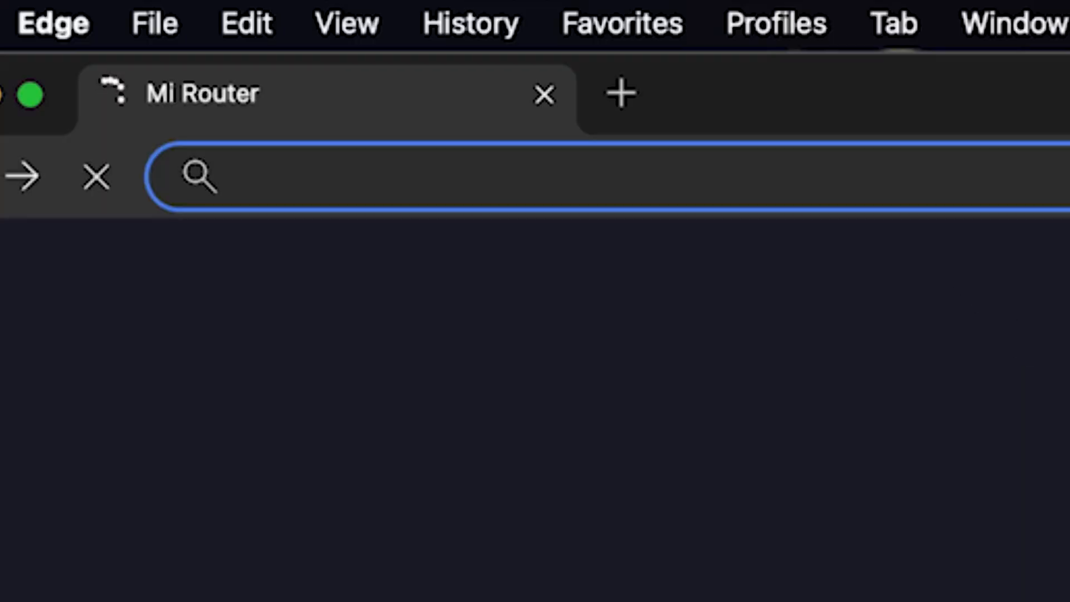
Sign in at 192.168.31.1 with the administrator password
text(192)
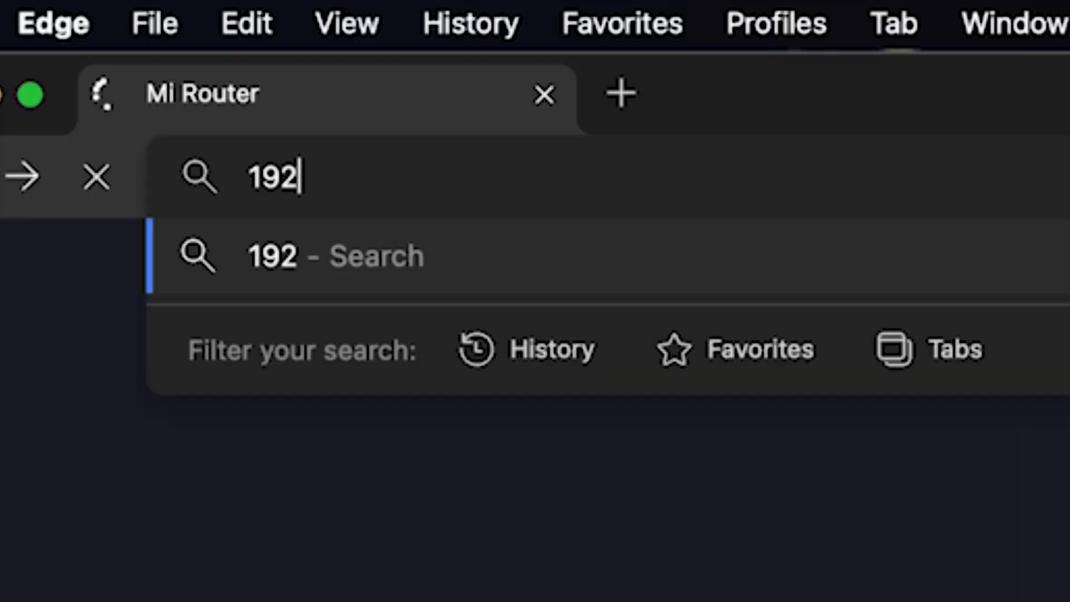
text(.168.31.1)
key(Return)
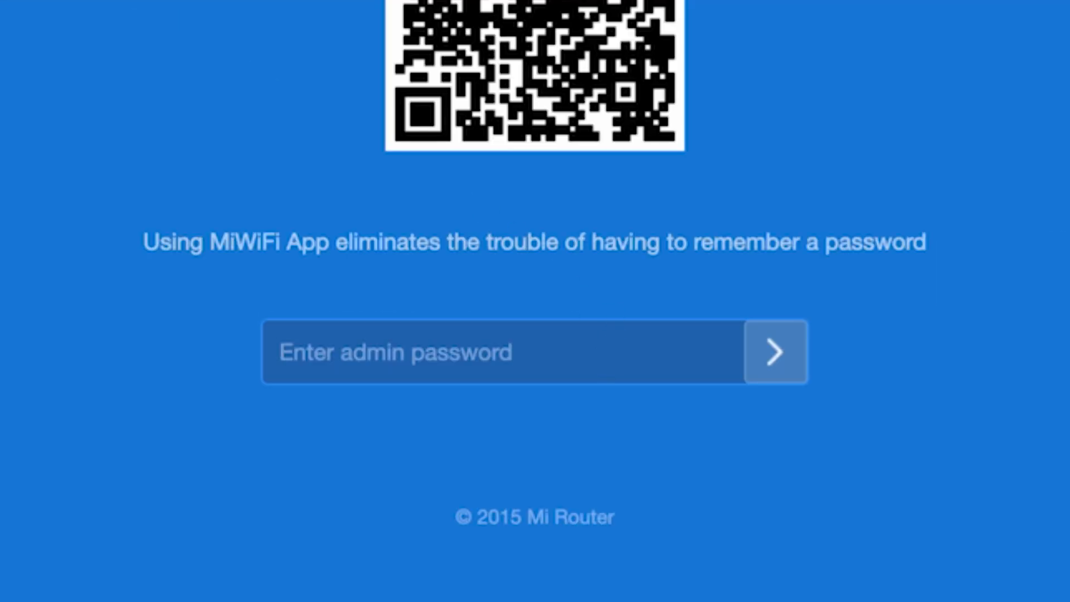
text(********)
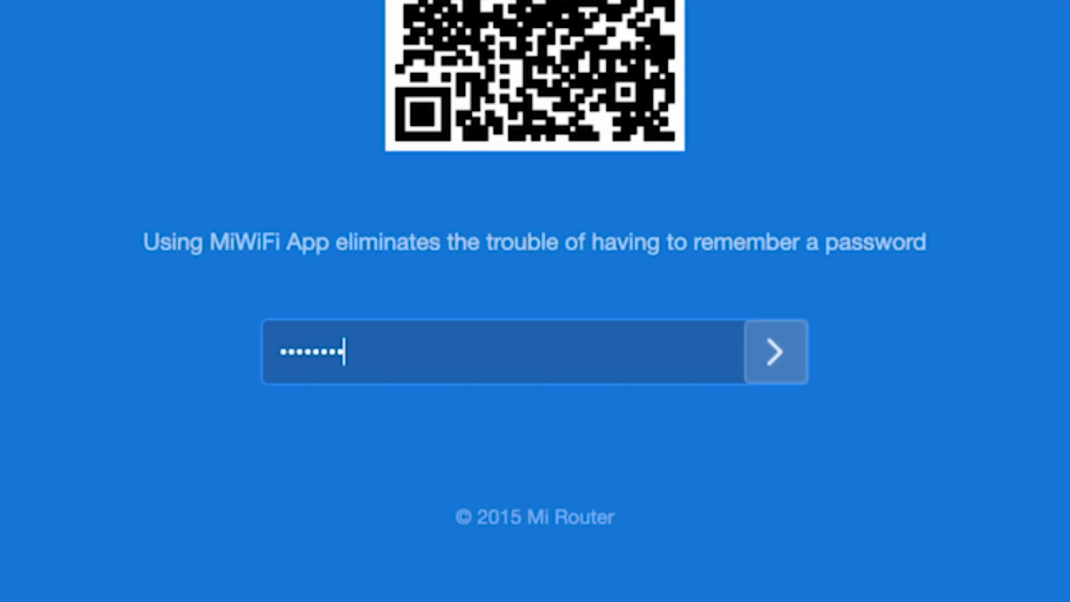
click(774, 351)
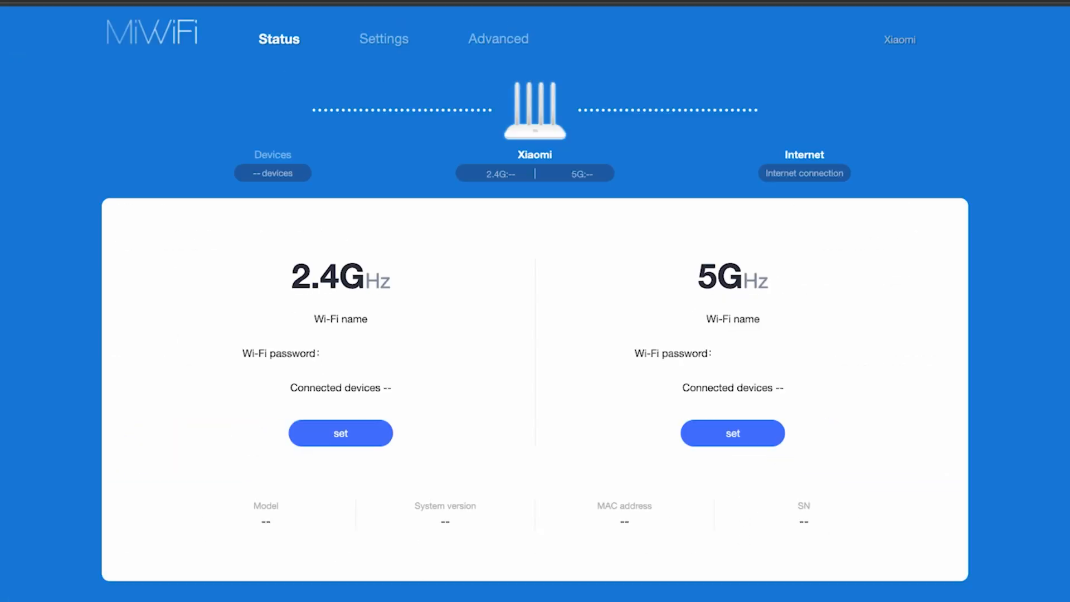
Dismiss the save-password prompt and reboot the router from the Xiaomi menu
click(1063, 22)
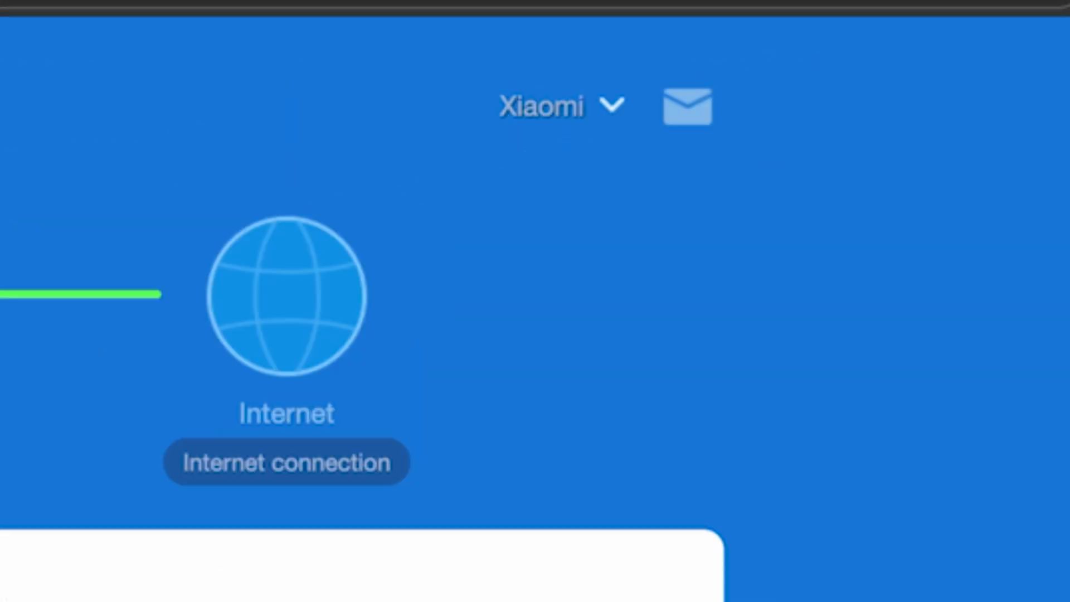
click(614, 108)
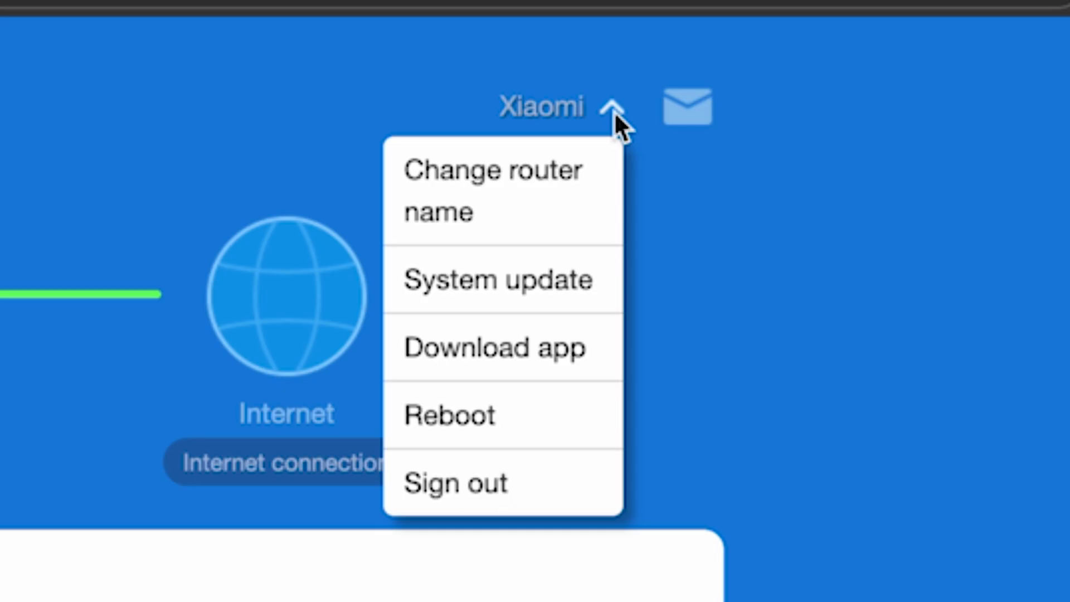
click(494, 417)
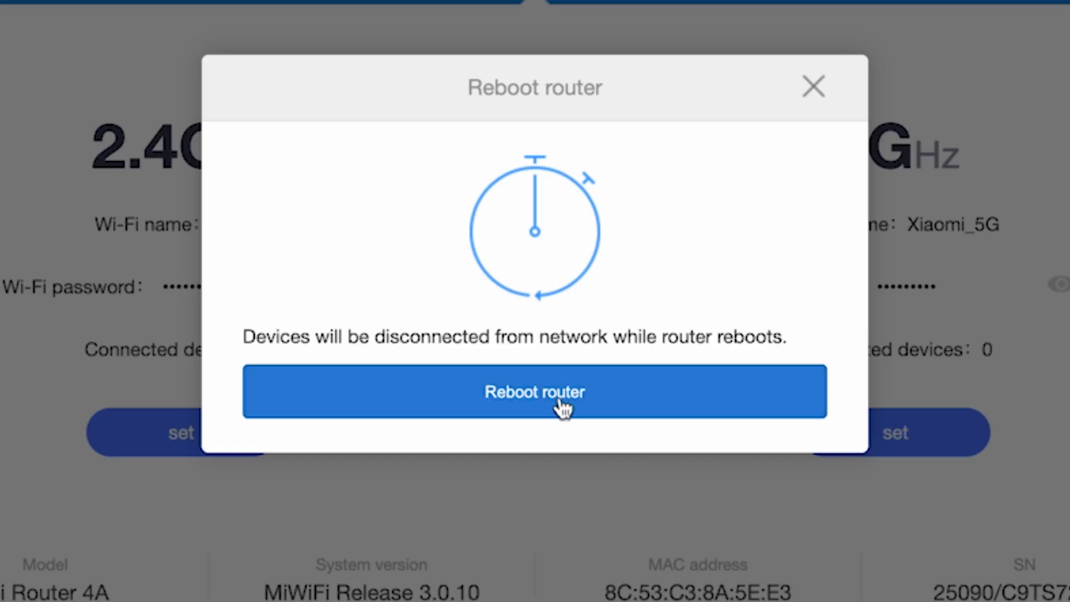
click(562, 408)
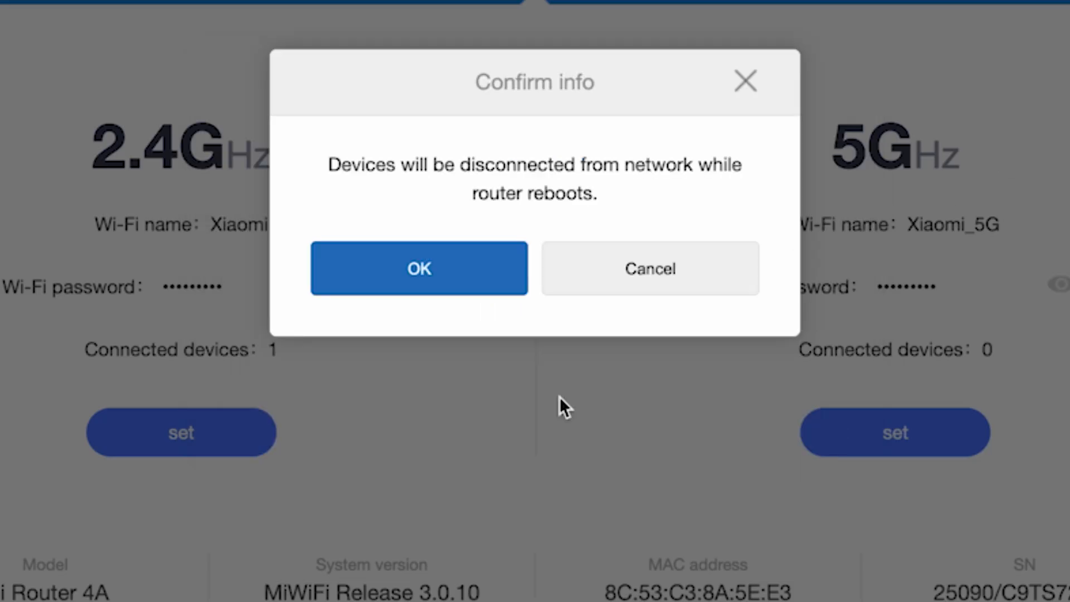
click(449, 271)
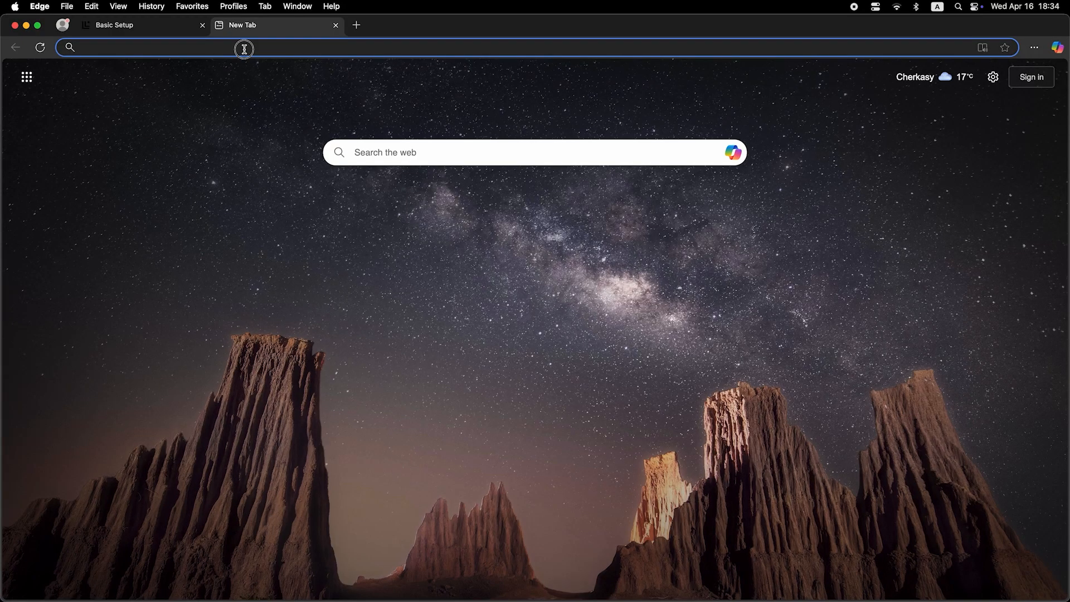
Return to the router login page and sign in again with the admin password
click(244, 48)
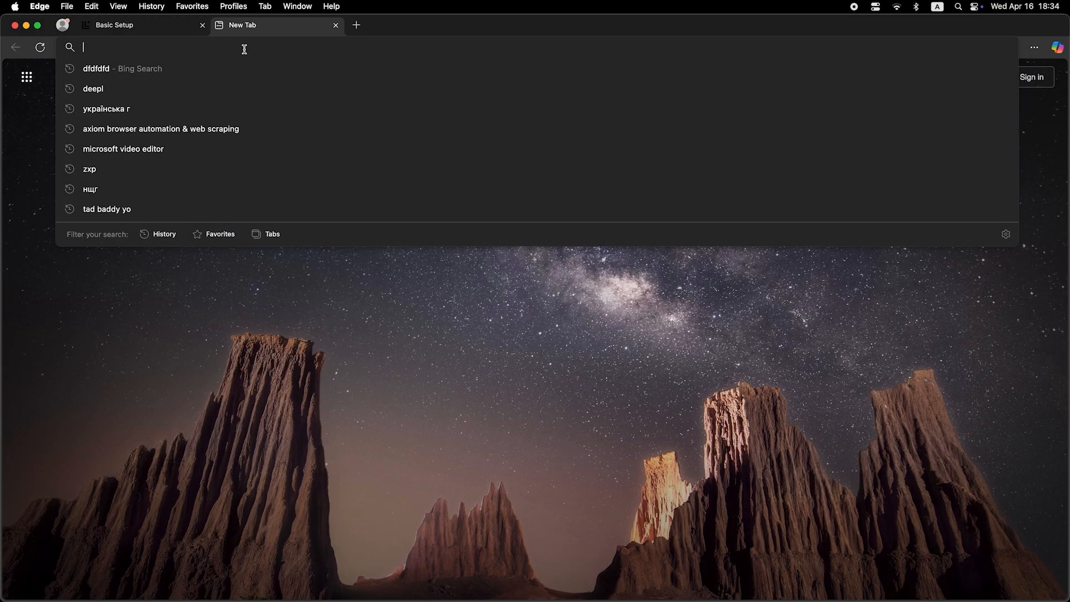
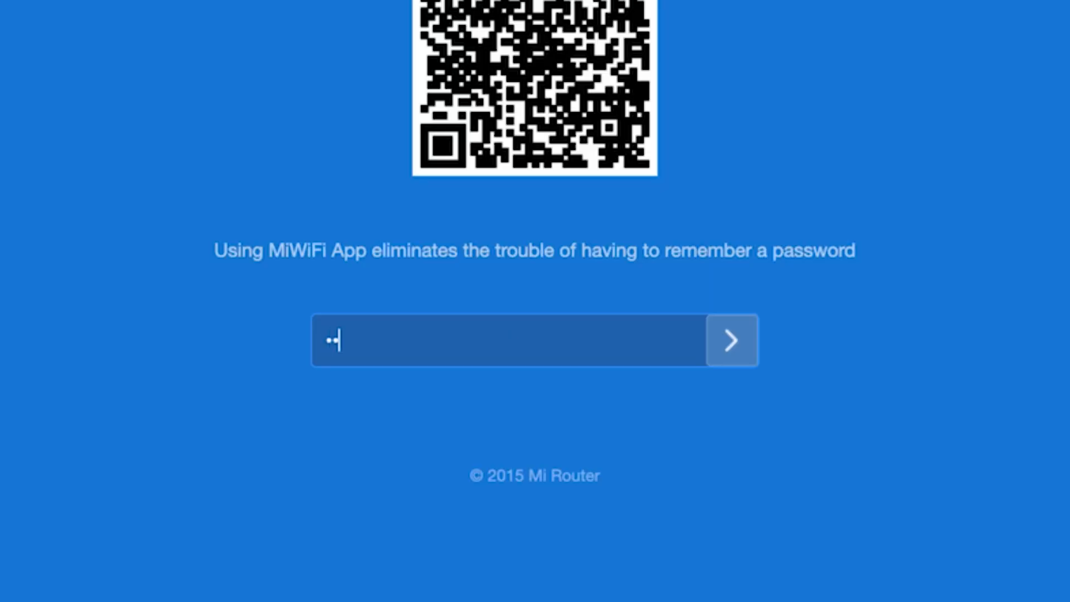
click(729, 331)
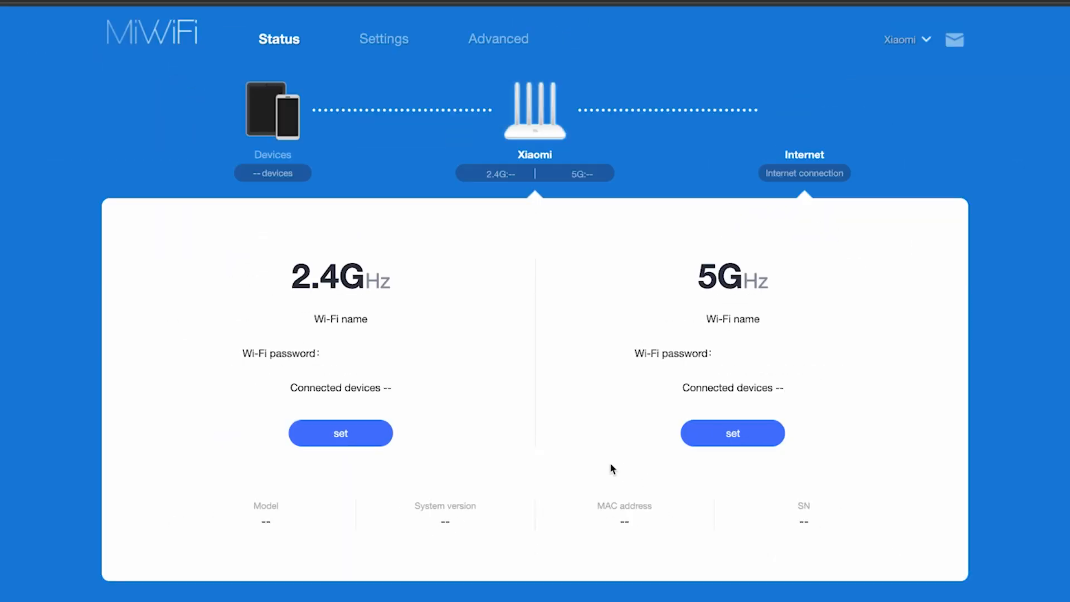
click(1034, 183)
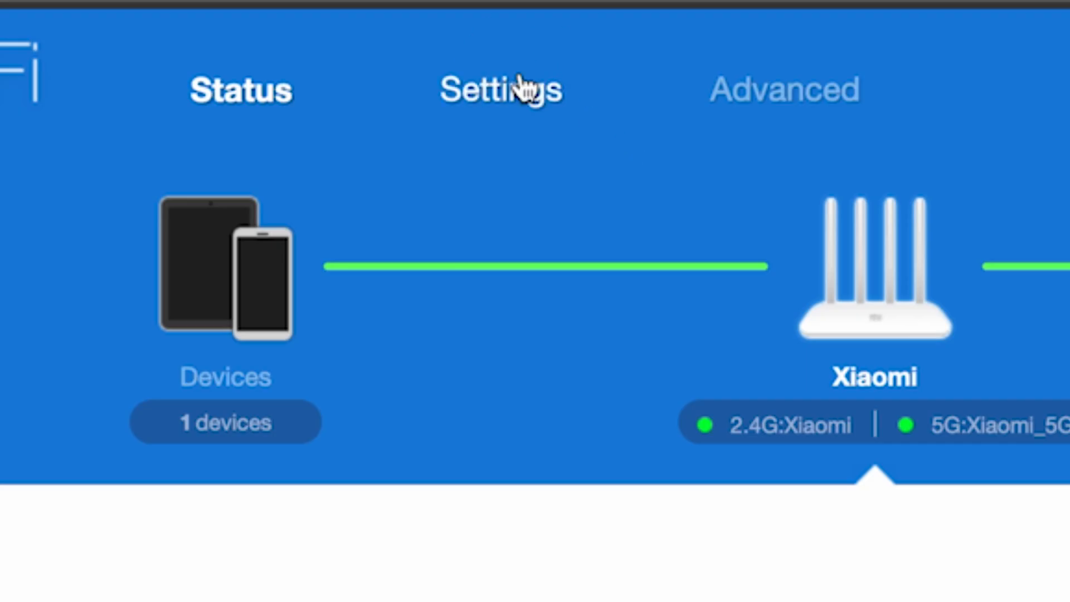
click(521, 88)
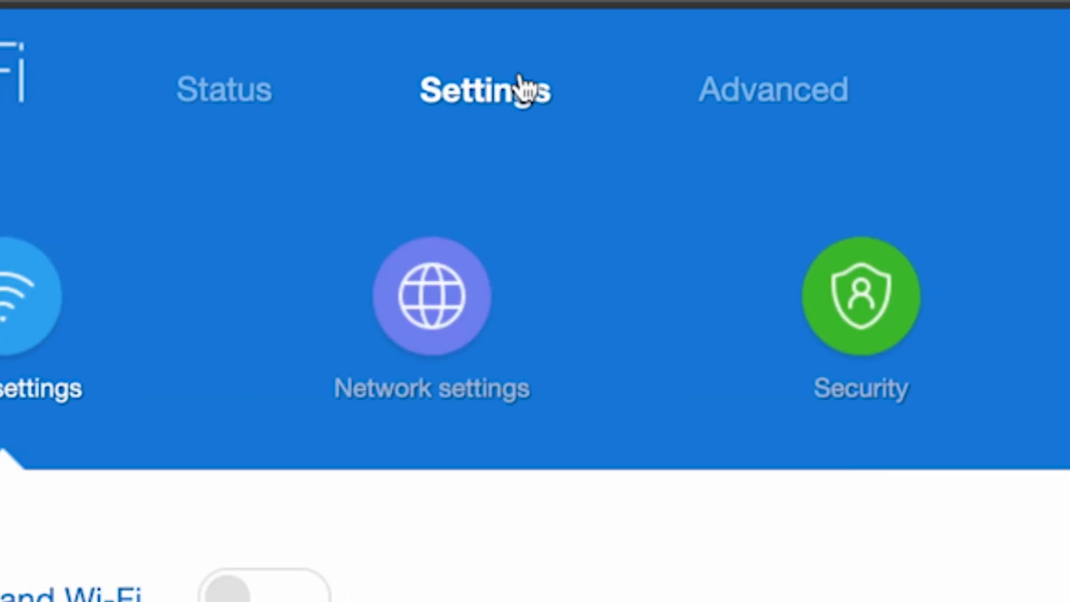
click(426, 307)
scroll(508, 156, down, 6)
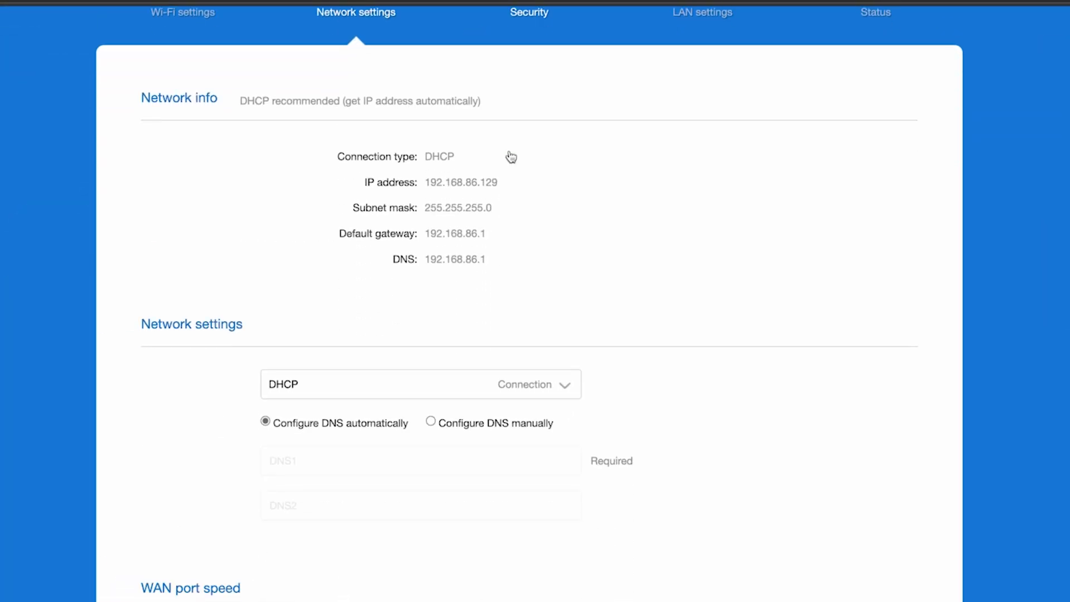
scroll(508, 157, down, 3)
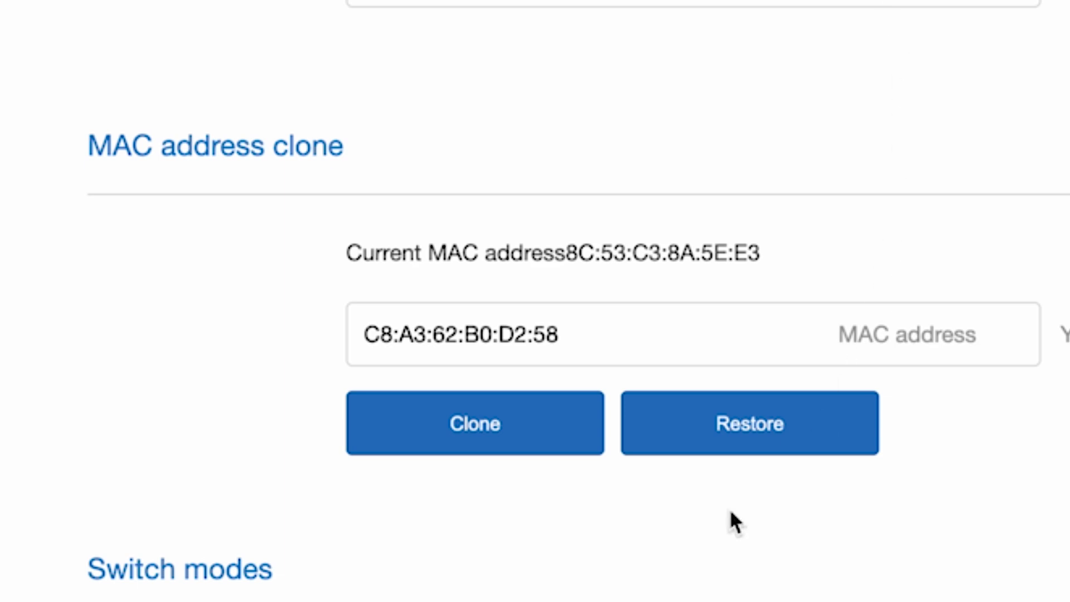
click(475, 428)
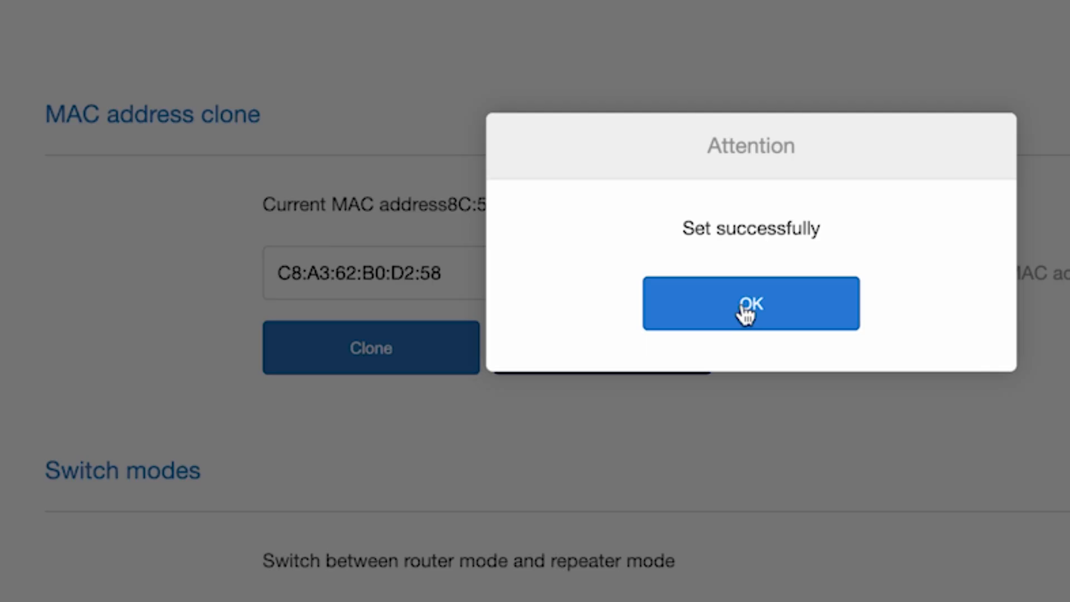
click(777, 306)
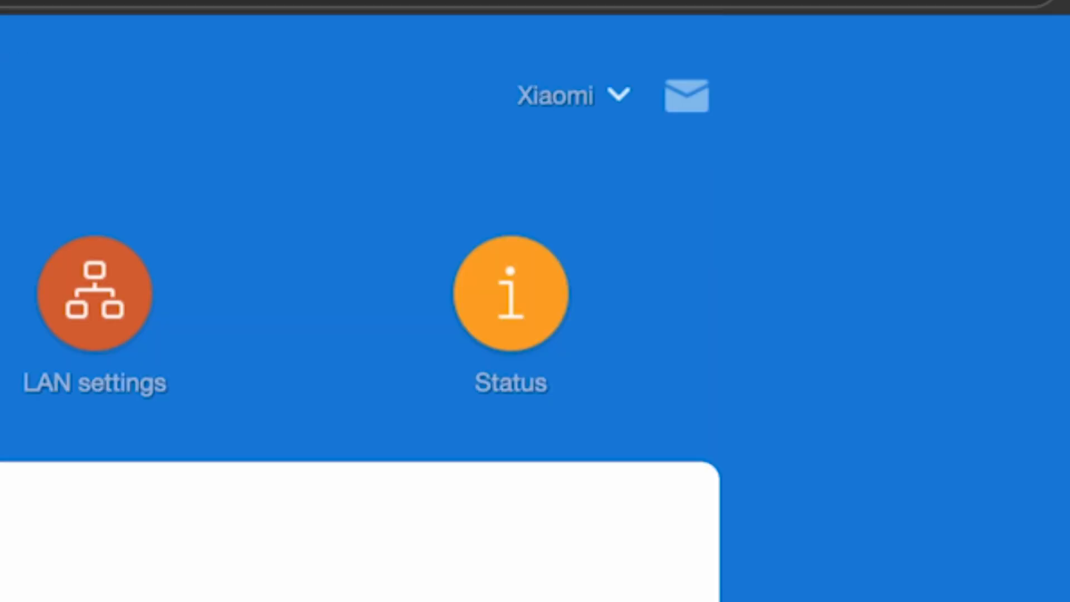
Reboot the router, then run a Bing search from Edge's address bar to confirm internet access
click(614, 100)
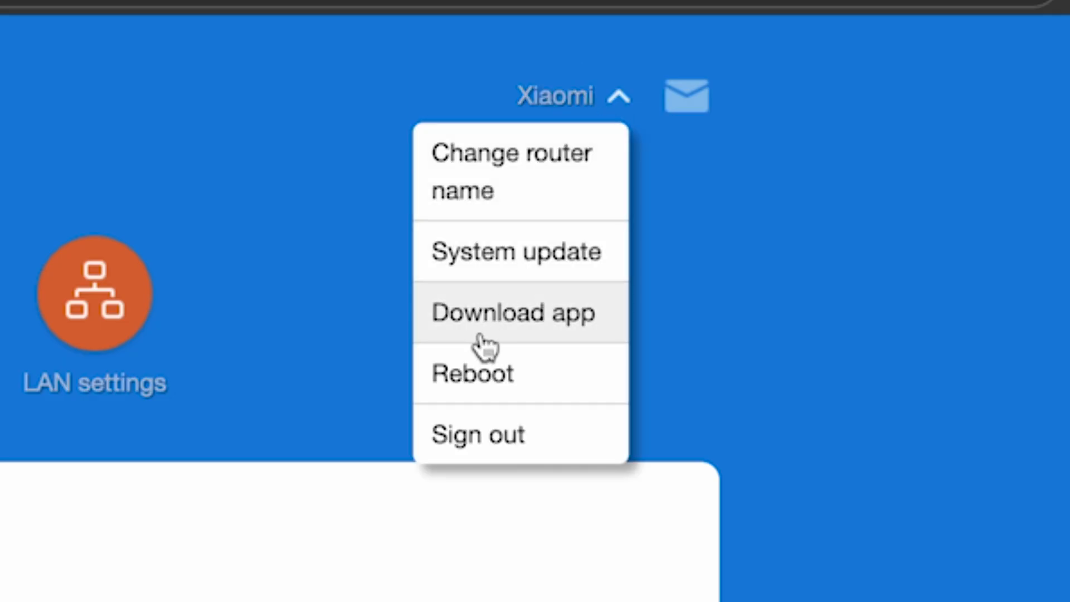
click(469, 369)
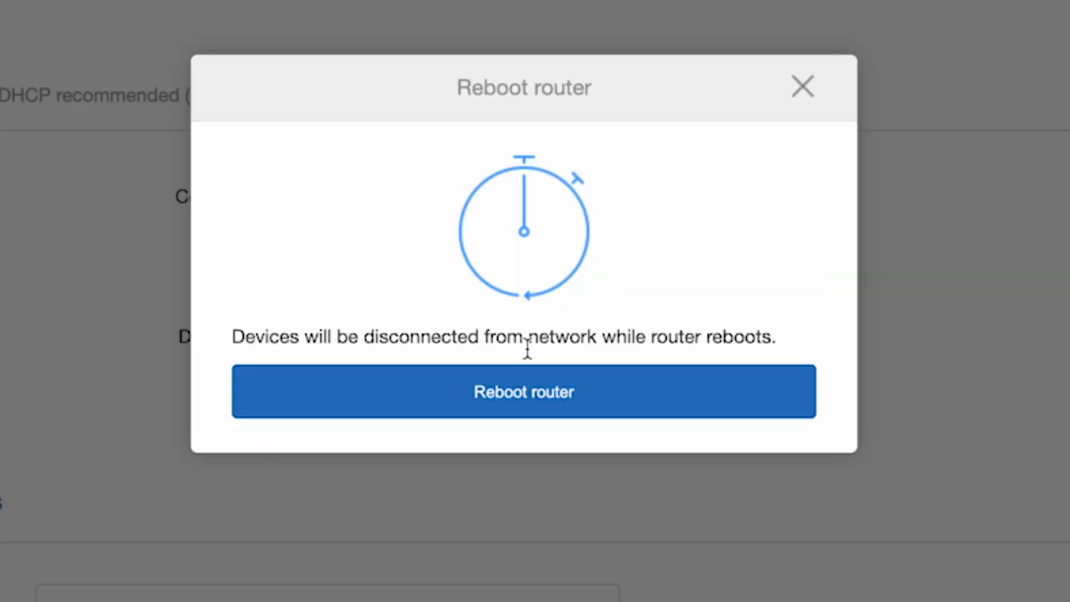
click(522, 393)
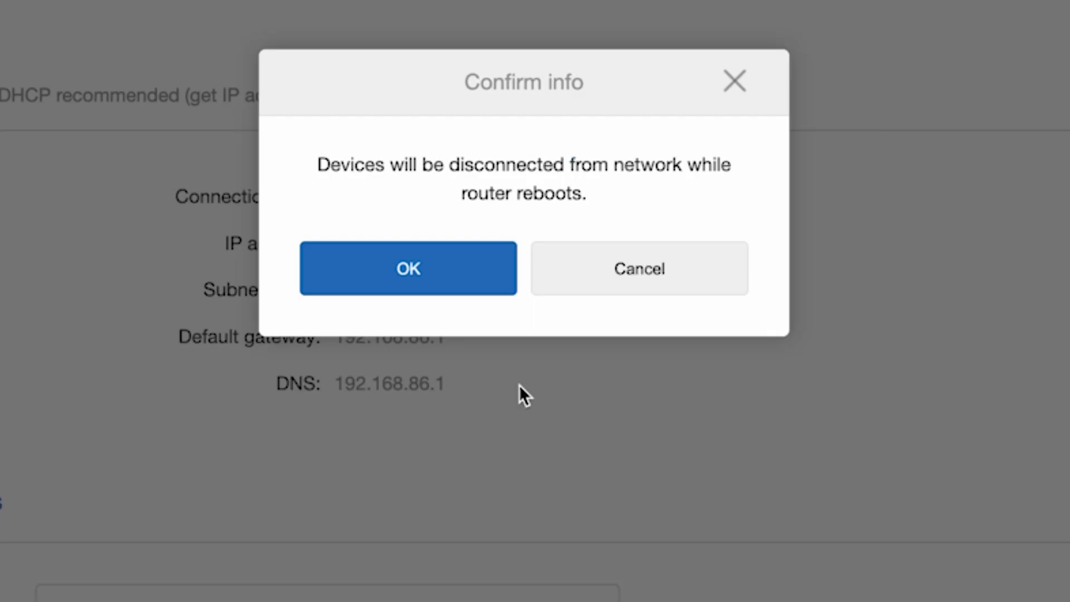
click(480, 273)
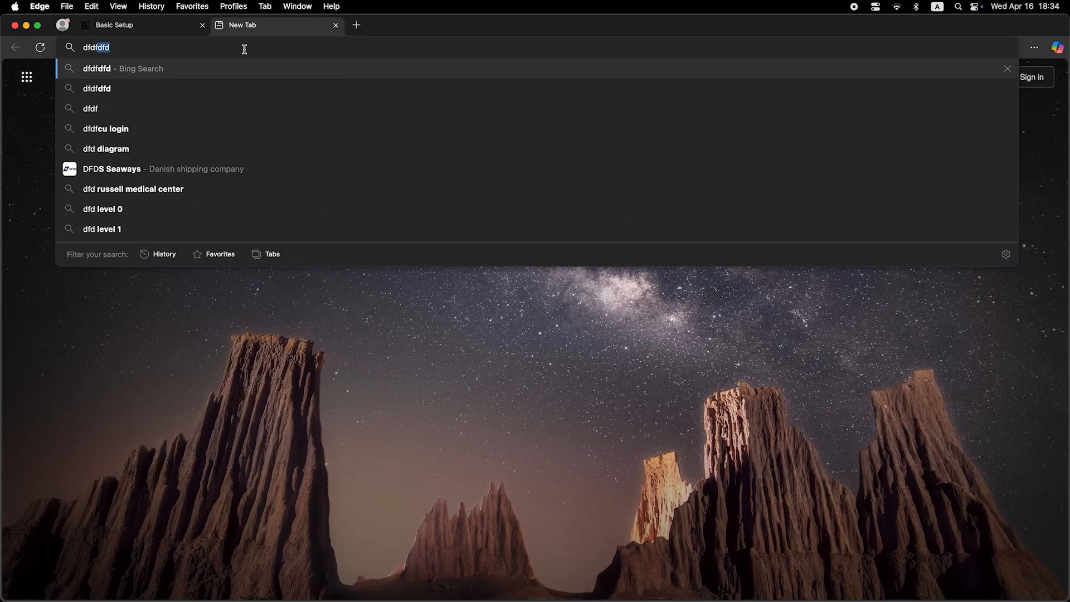
text(fdfdfdf)
key(Return)
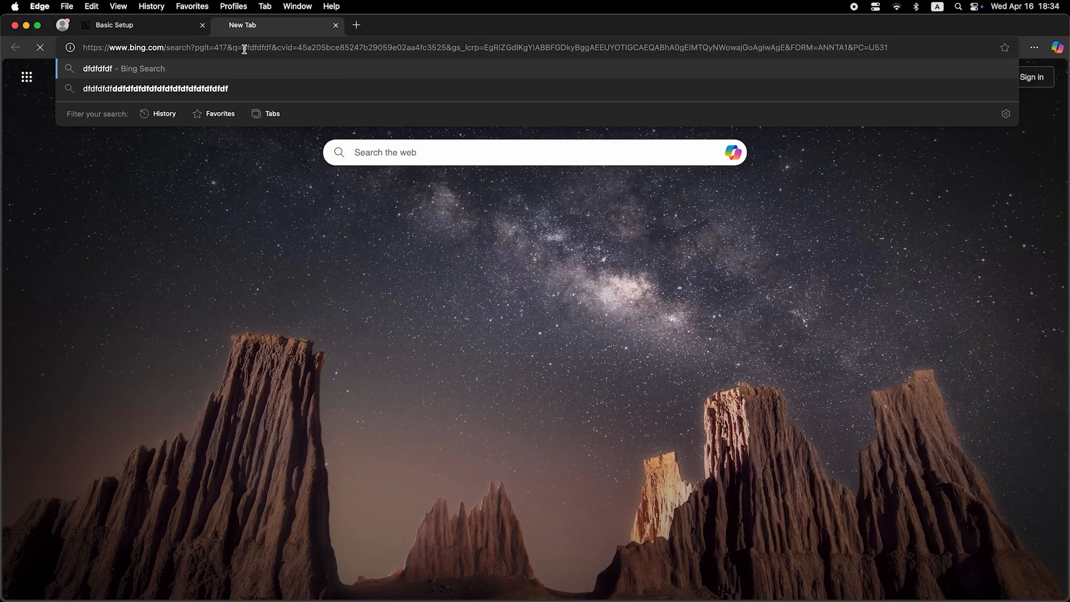